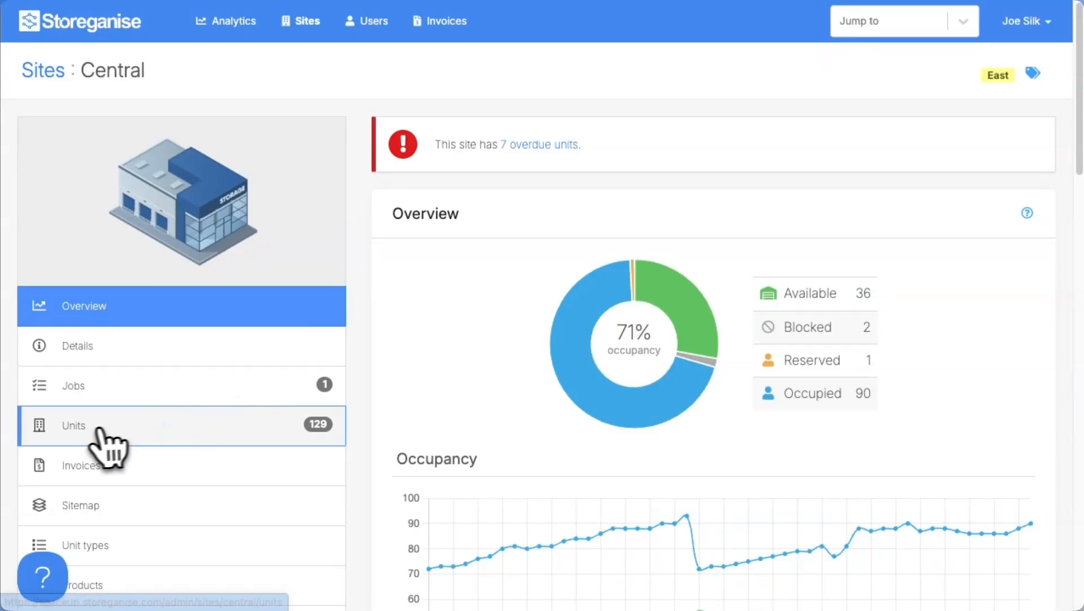
- Scroll through the Central site's units list and open unit 122's rental details
left_click(74, 429)
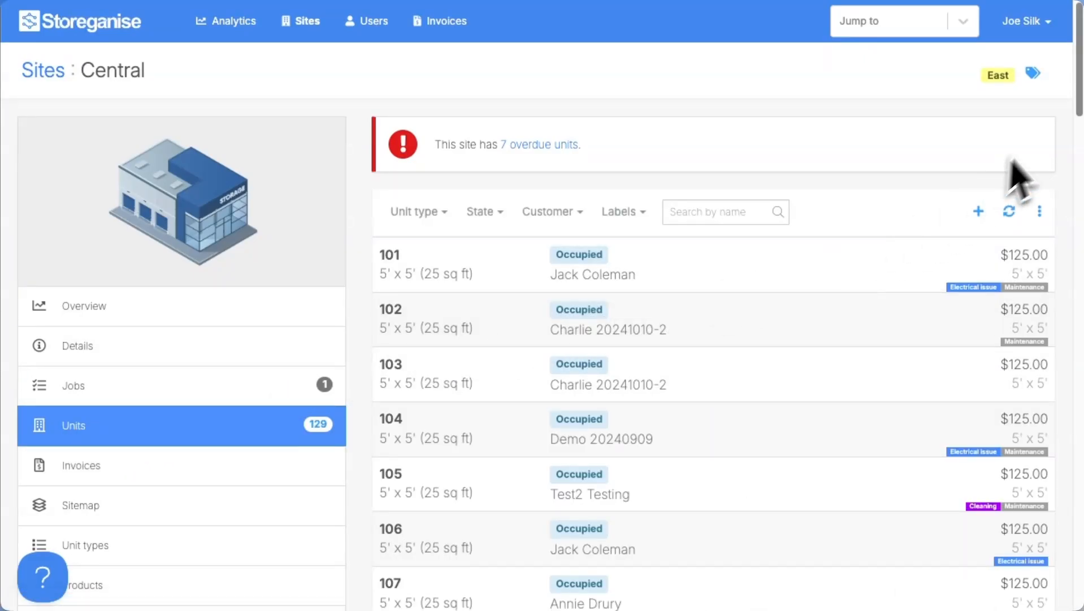
scroll(1076, 102, "down", 7)
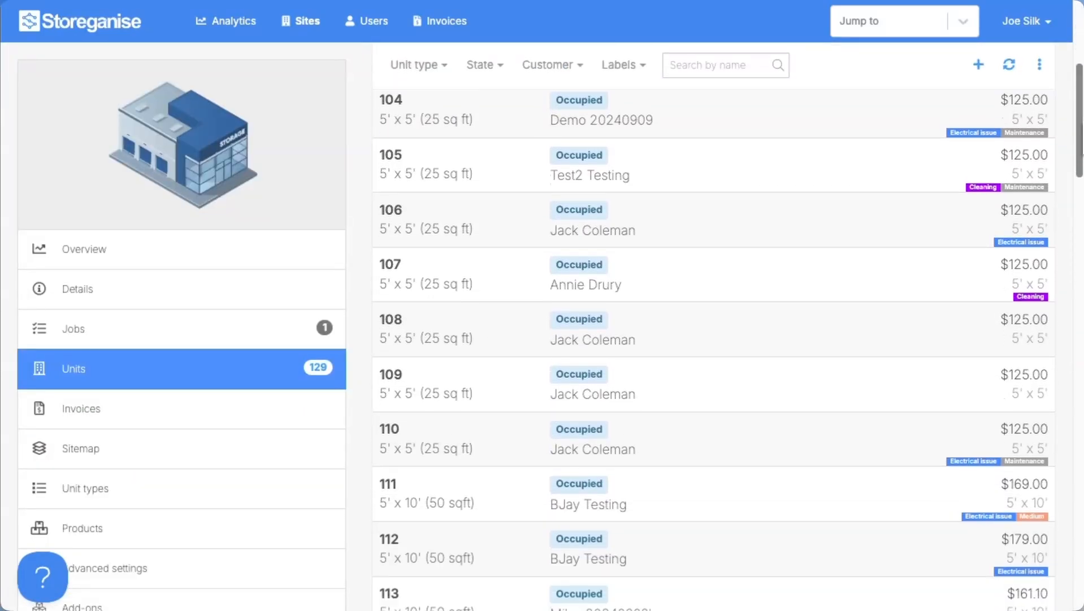
scroll(728, 340, "down", 4)
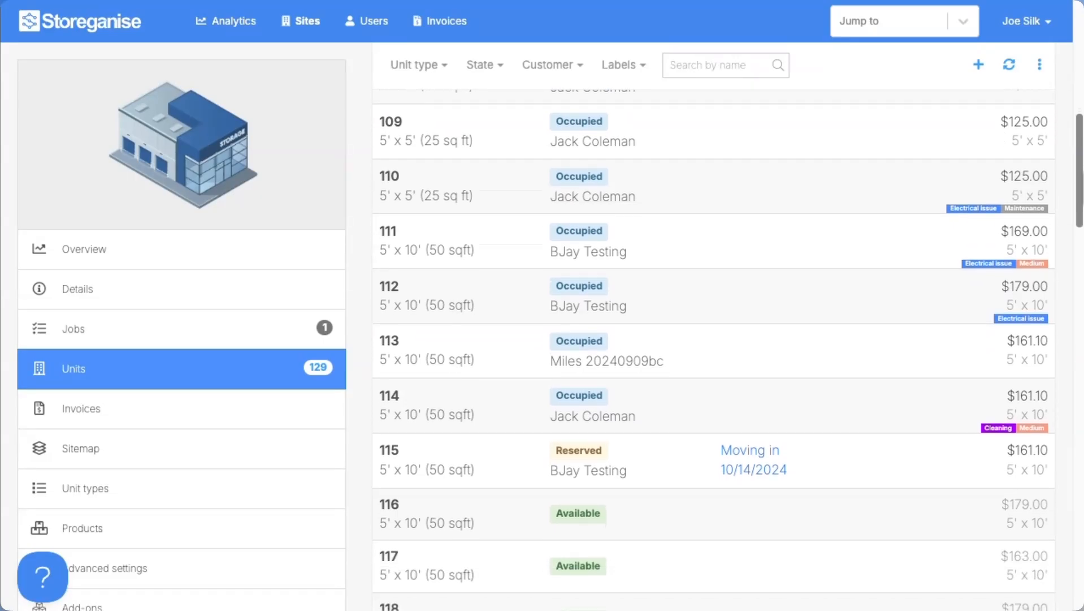
scroll(713, 340, "down", 6)
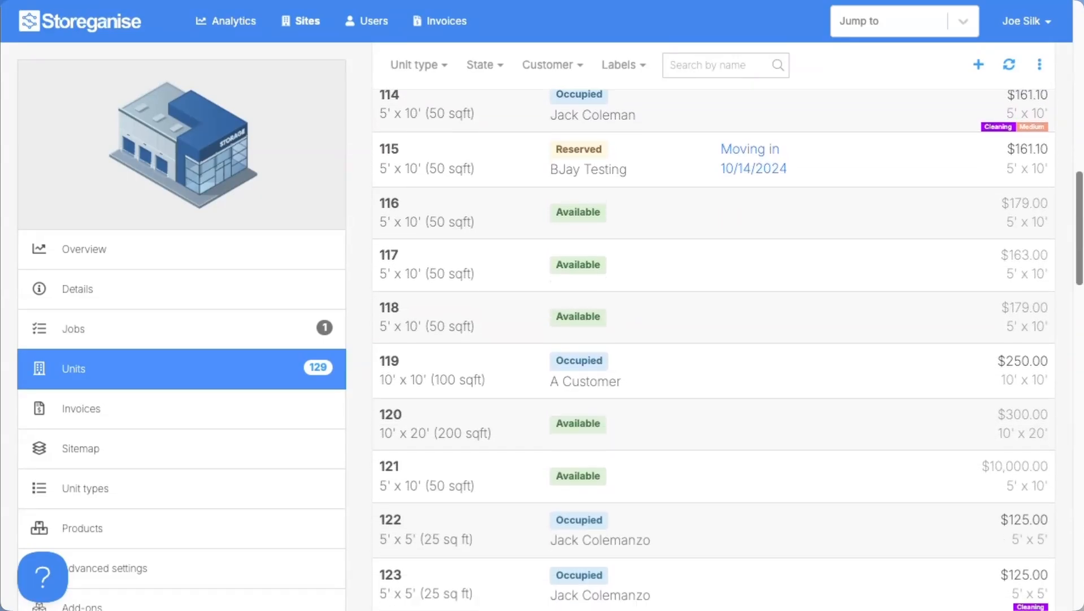
scroll(714, 340, "down", 2)
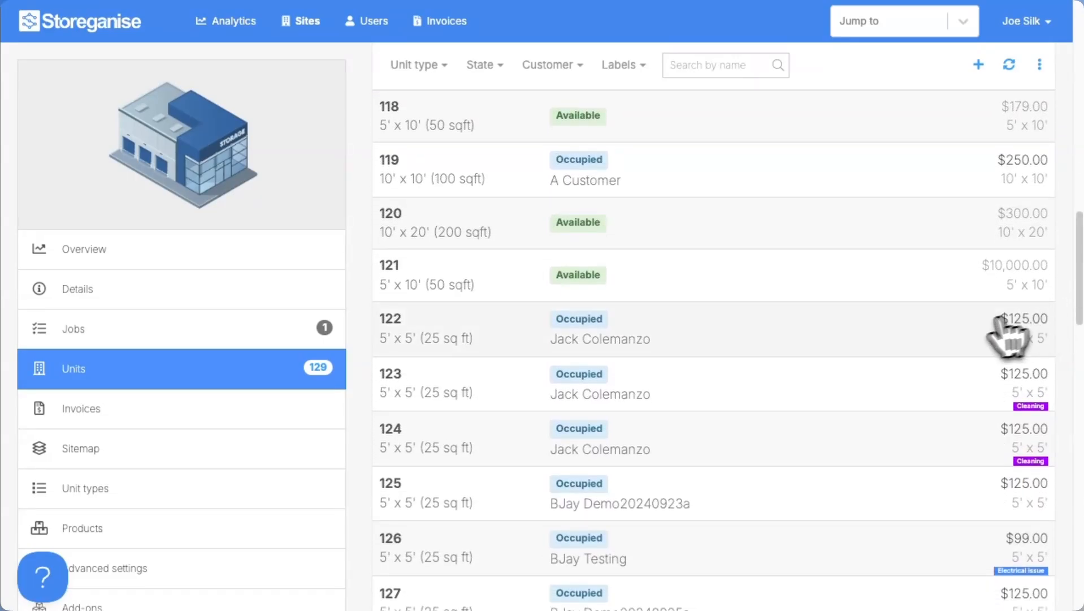
left_click(868, 338)
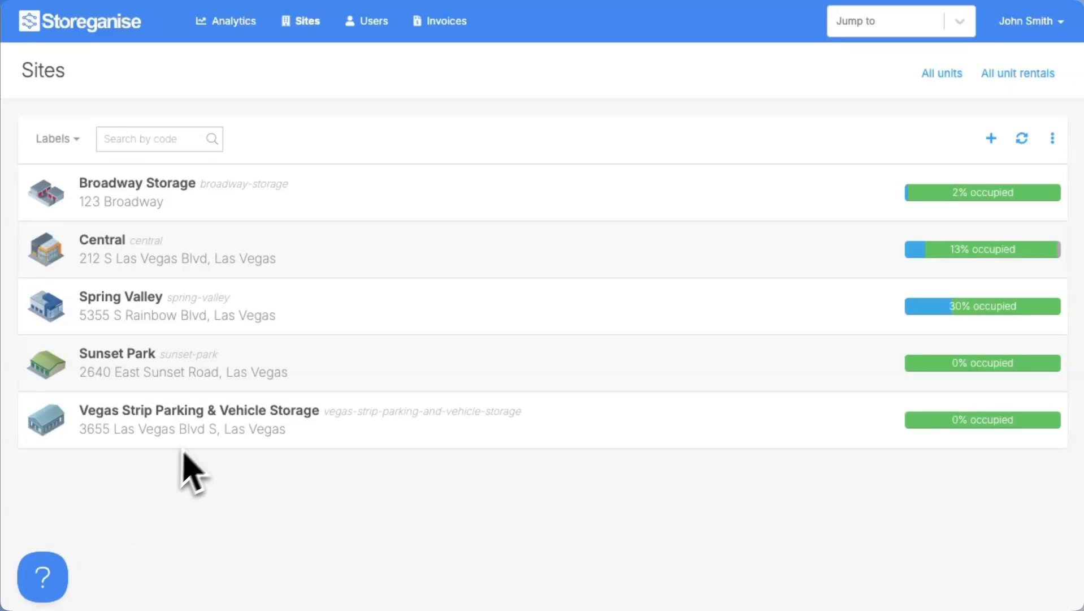
- From Central's units list, start Import unit rentals and follow the template link
left_click(421, 246)
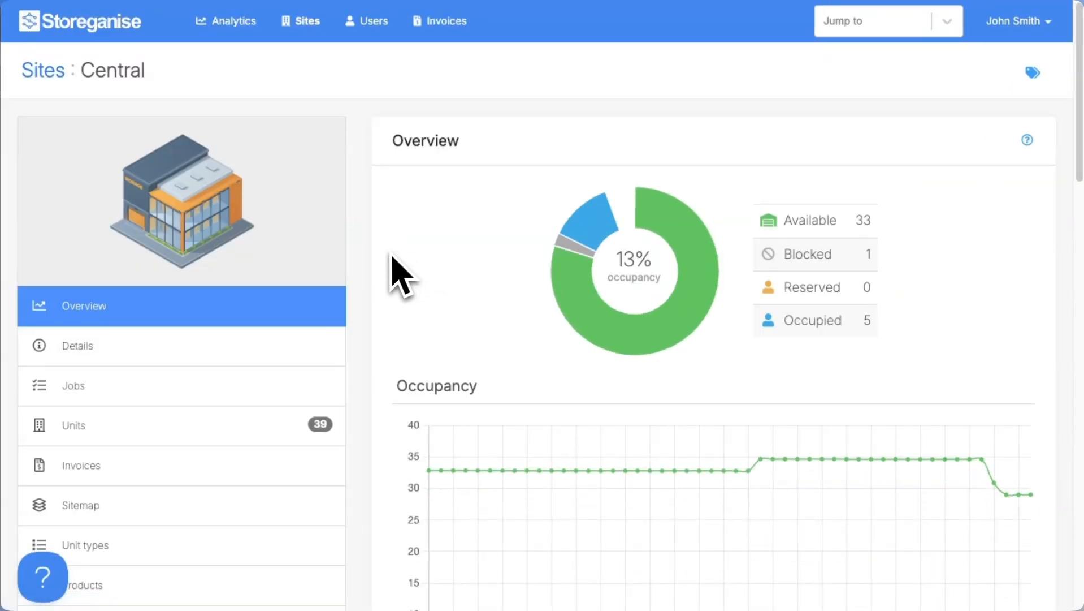
left_click(256, 433)
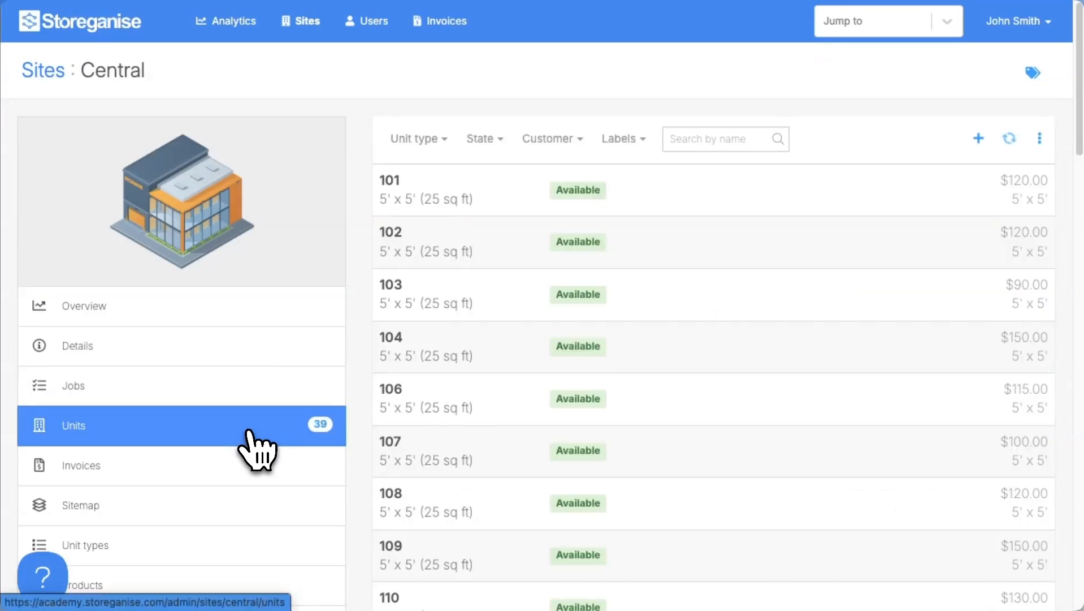
left_click(1039, 138)
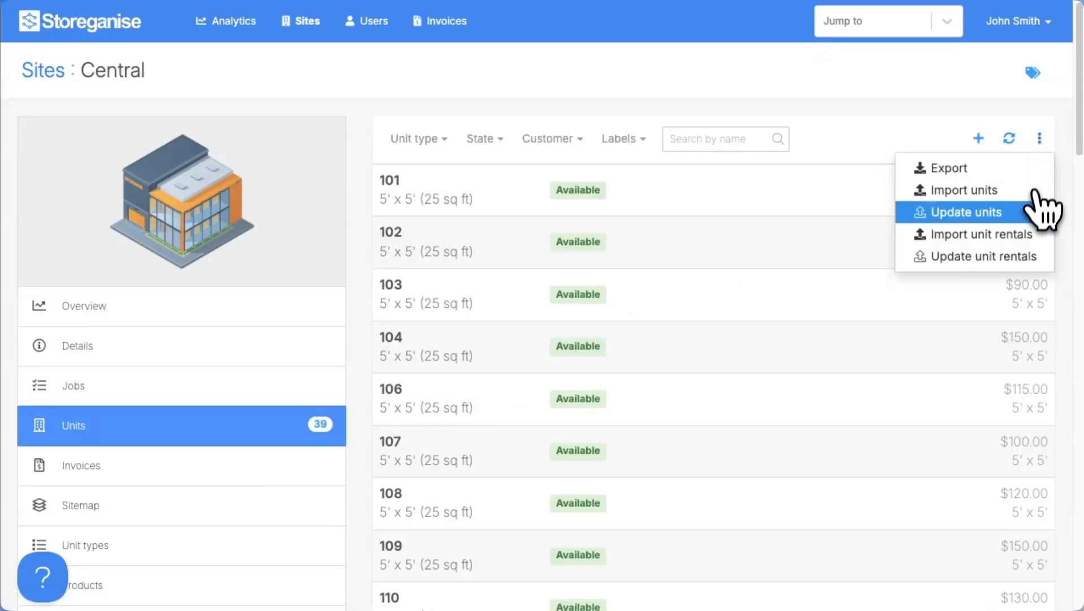
left_click(1022, 236)
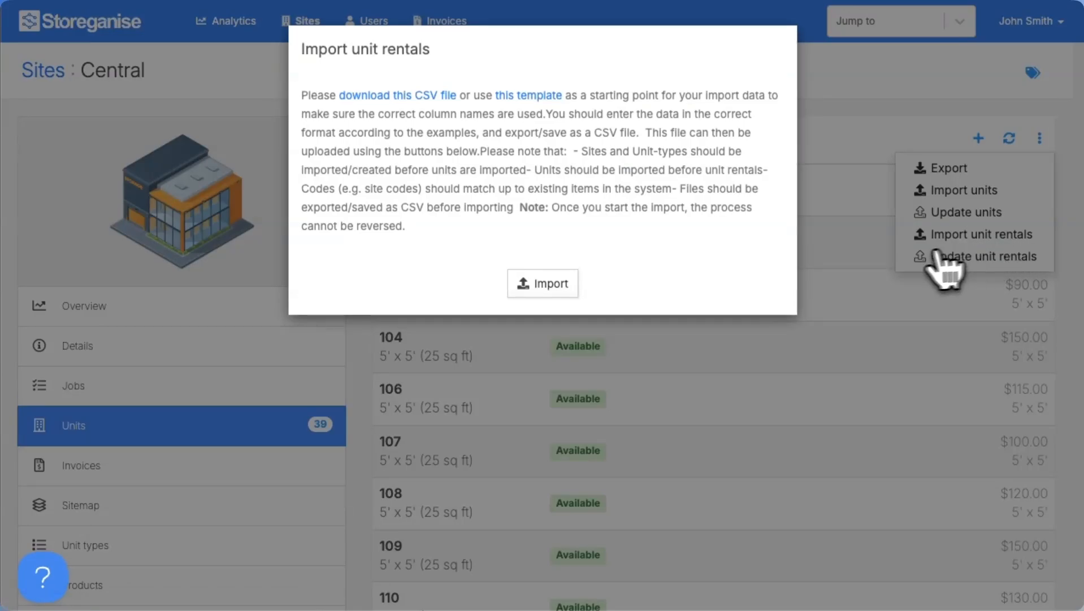
left_click(546, 99)
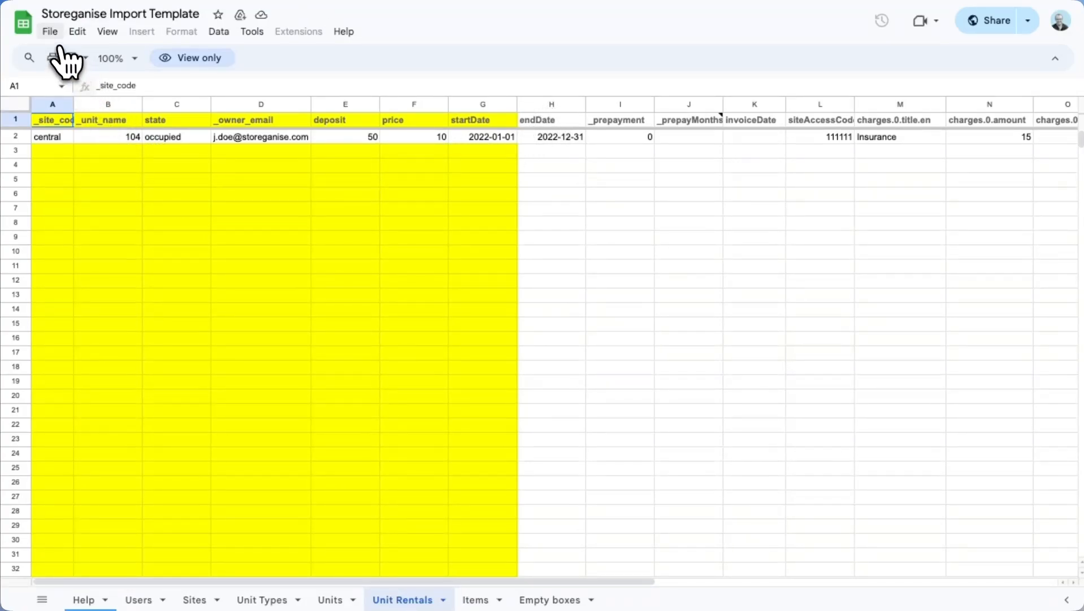
- Save an editable copy of the Storeganise Import Template with File > Make a copy
left_click(50, 31)
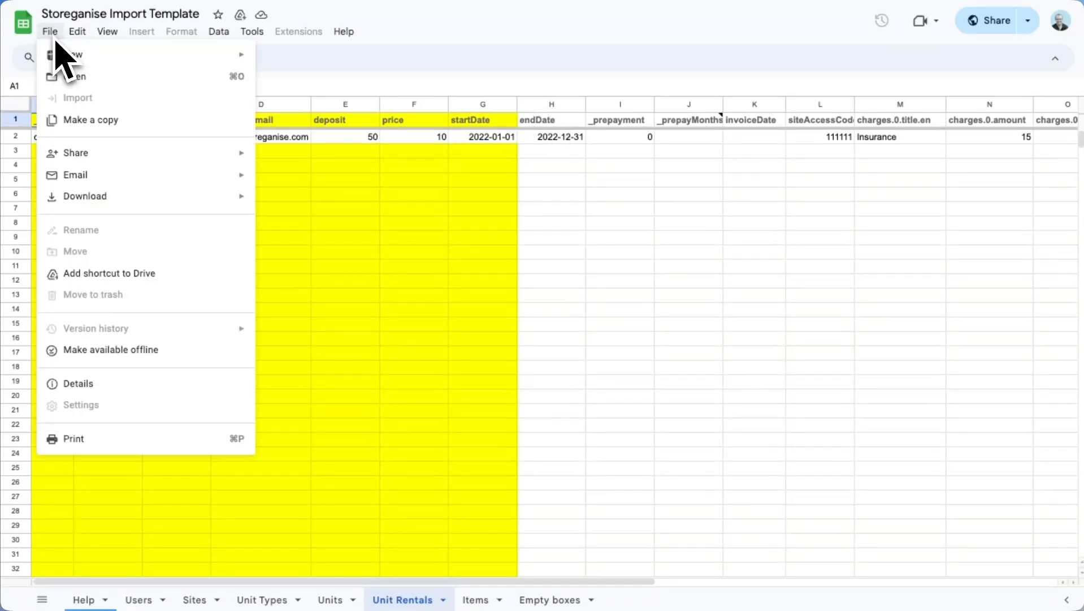
left_click(69, 120)
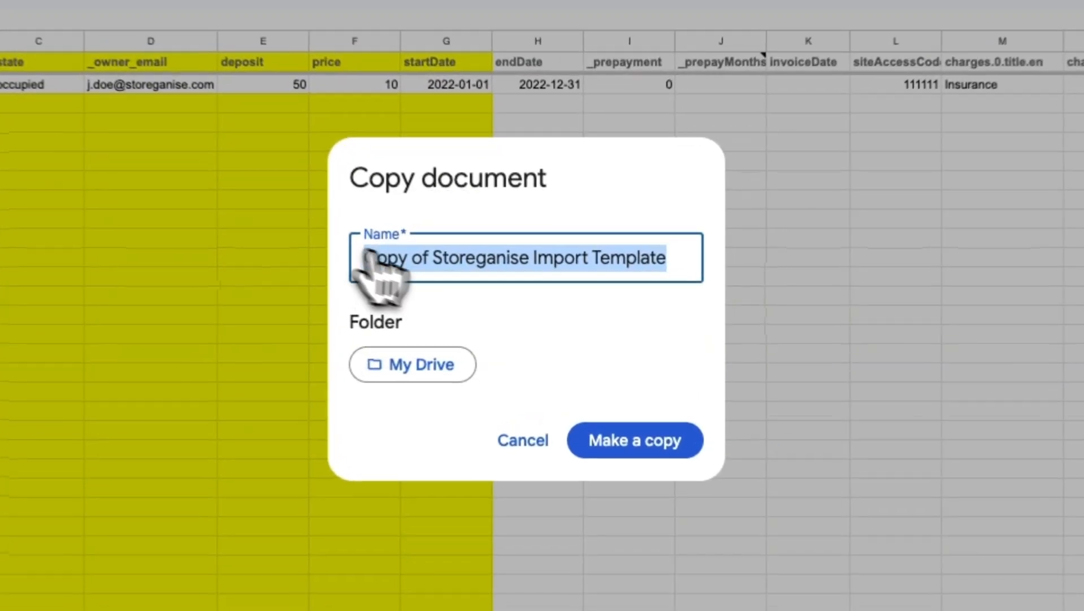
left_click(637, 447)
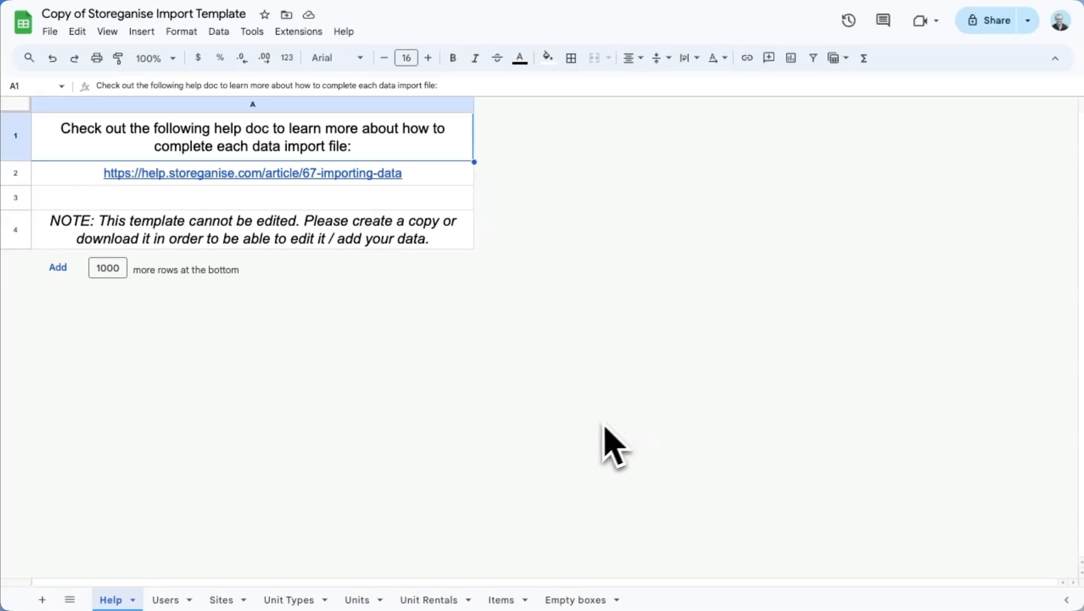
- Go to the Unit Rentals sheet and select the site code column and the central code in A2
left_click(444, 598)
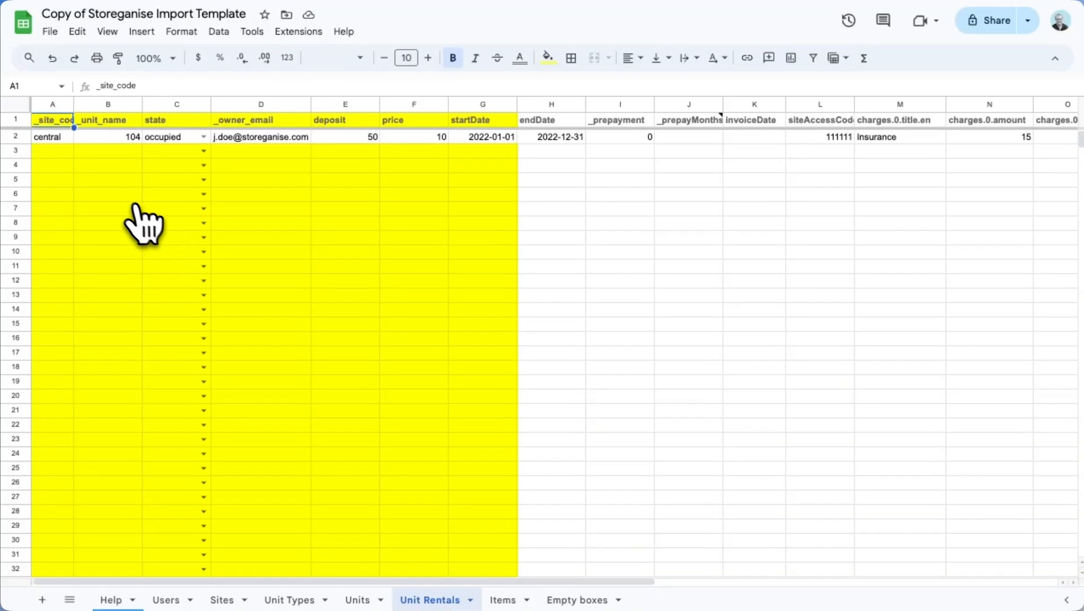
left_click(57, 106)
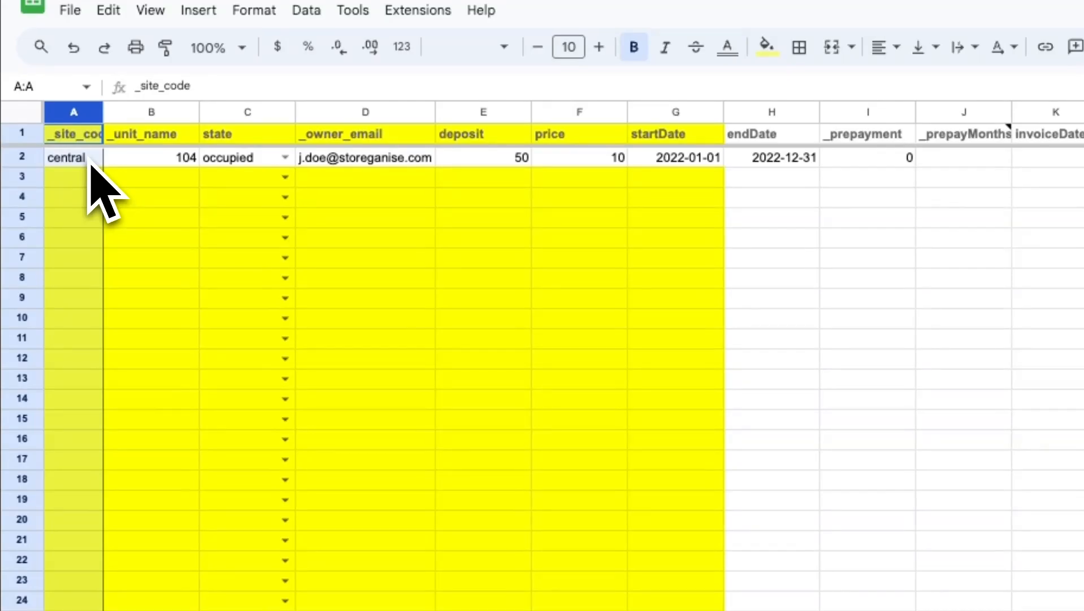
left_click(89, 161)
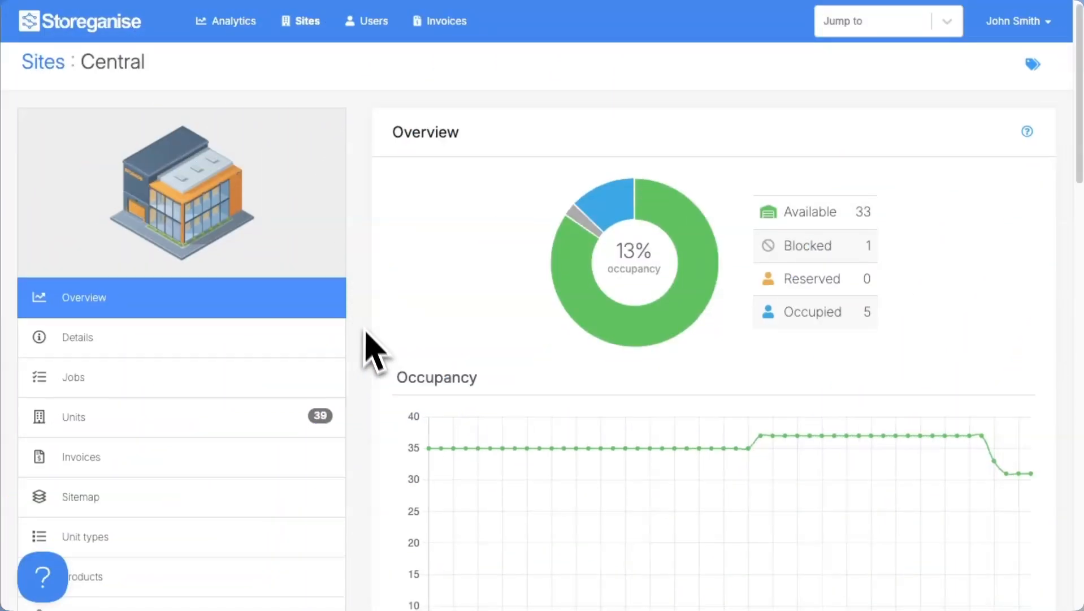
- Check Central's site code, then export its units with only the unit name column
scroll(366, 336, "down", 2)
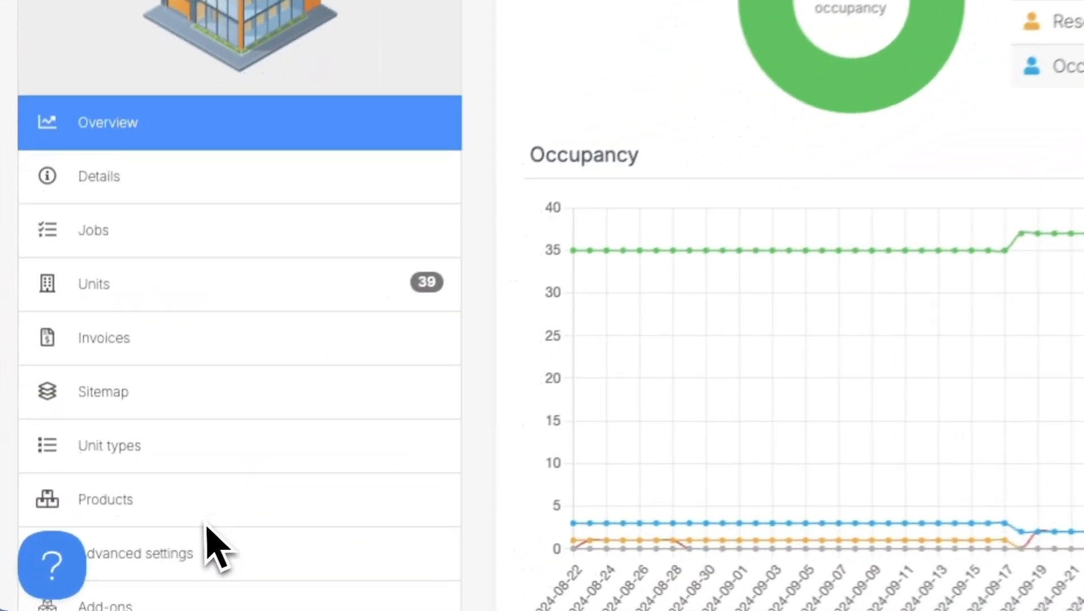
left_click(129, 562)
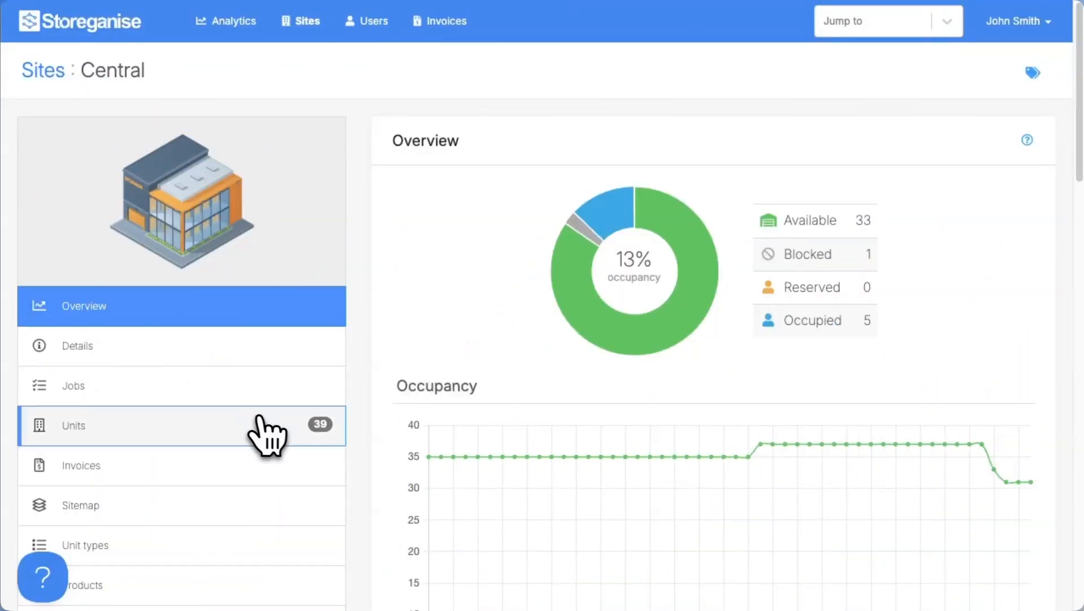
left_click(277, 425)
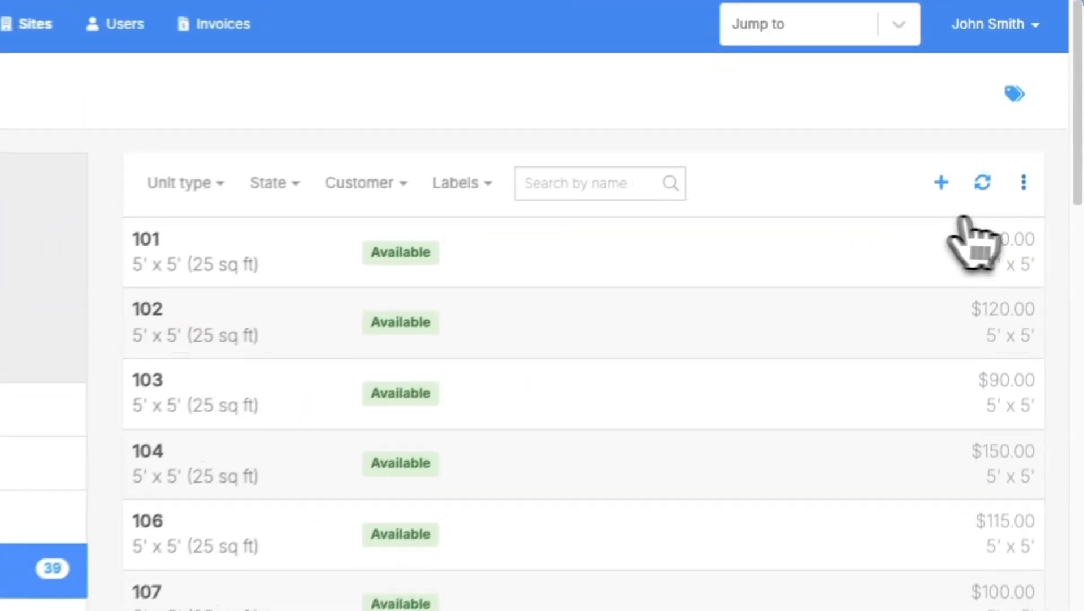
left_click(1039, 138)
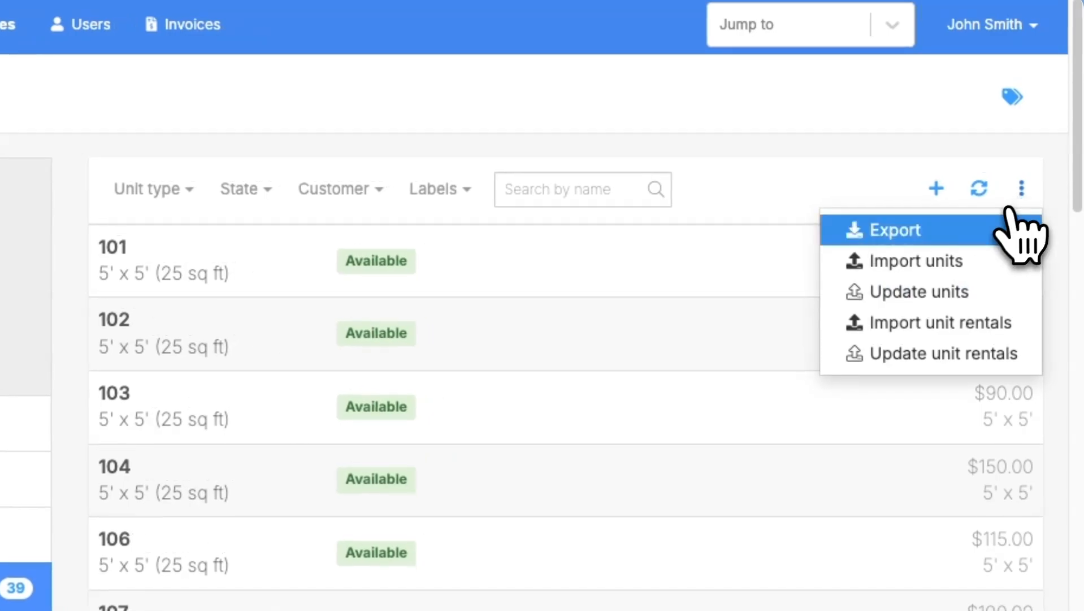
left_click(1011, 229)
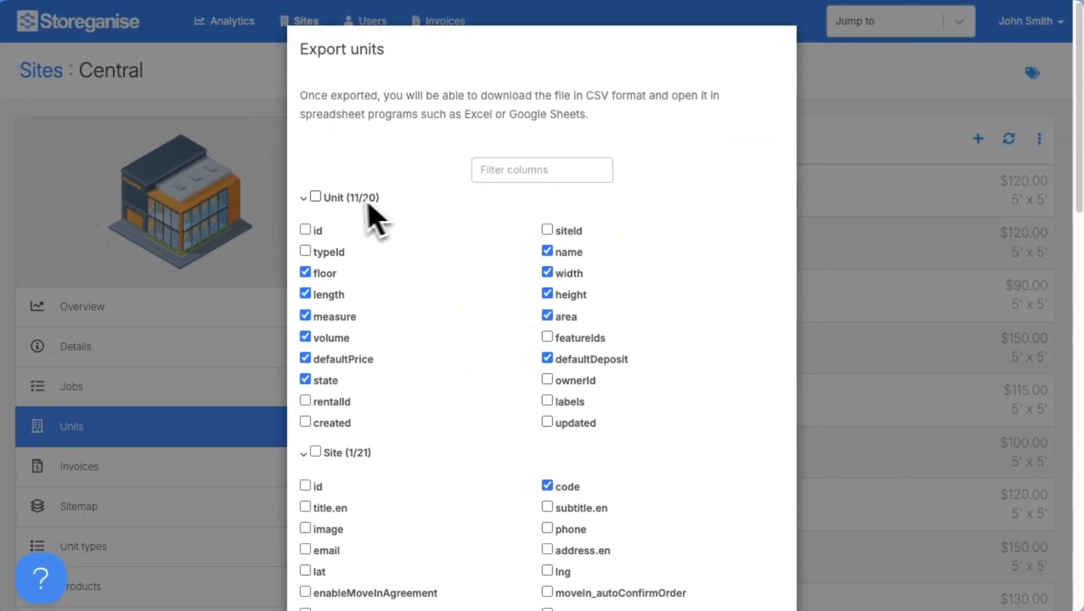
left_click(315, 196)
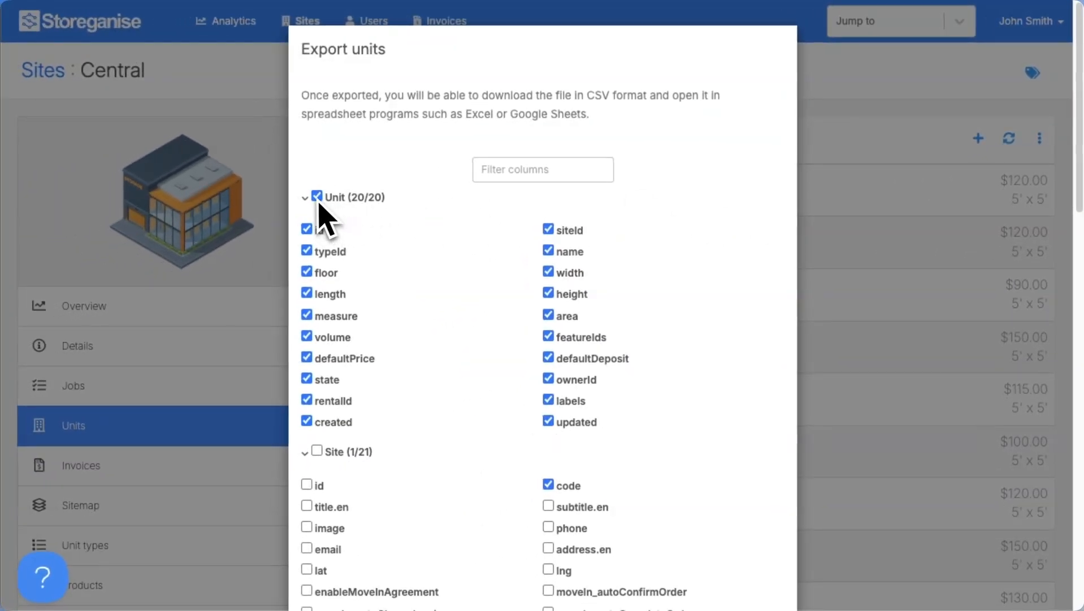
left_click(304, 197)
left_click(312, 201)
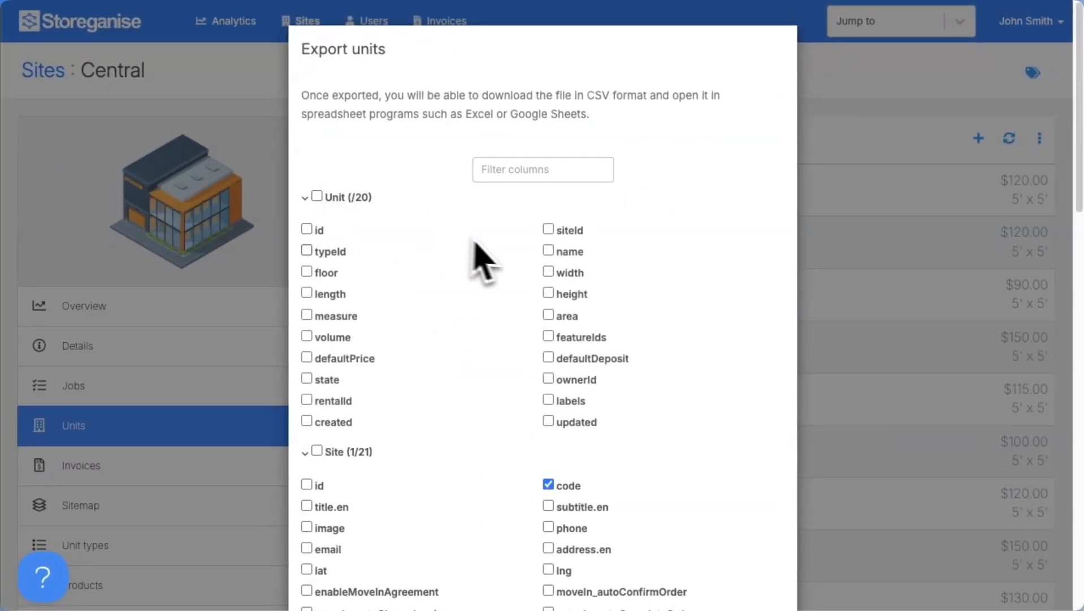
left_click(547, 247)
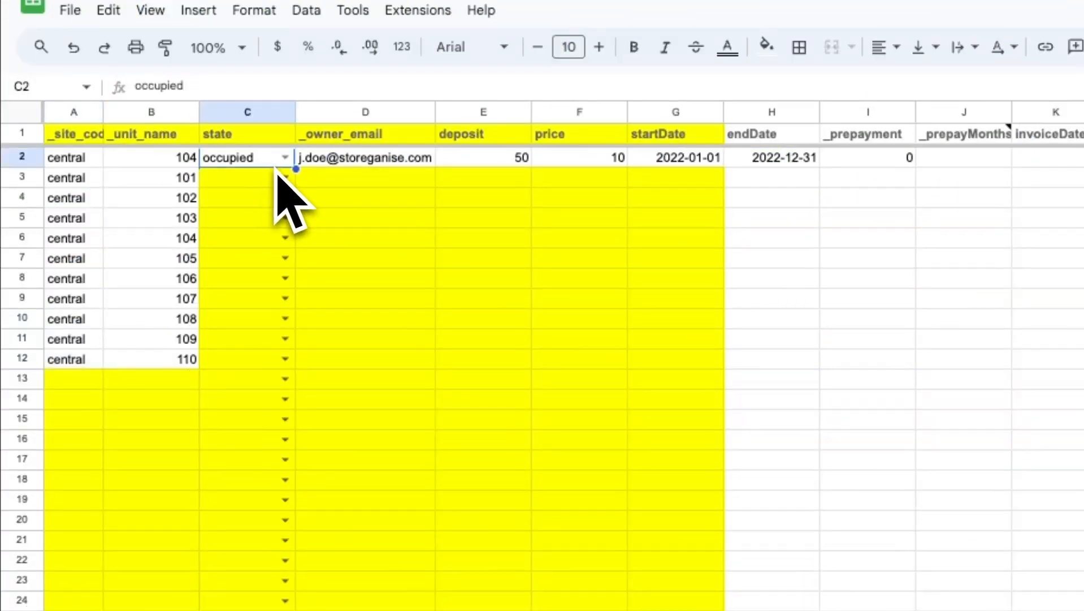
- Fill occupied down to row 12, make unit 103 reserved, and paste owner e-mails from D3
left_click_drag(290, 164, 275, 360)
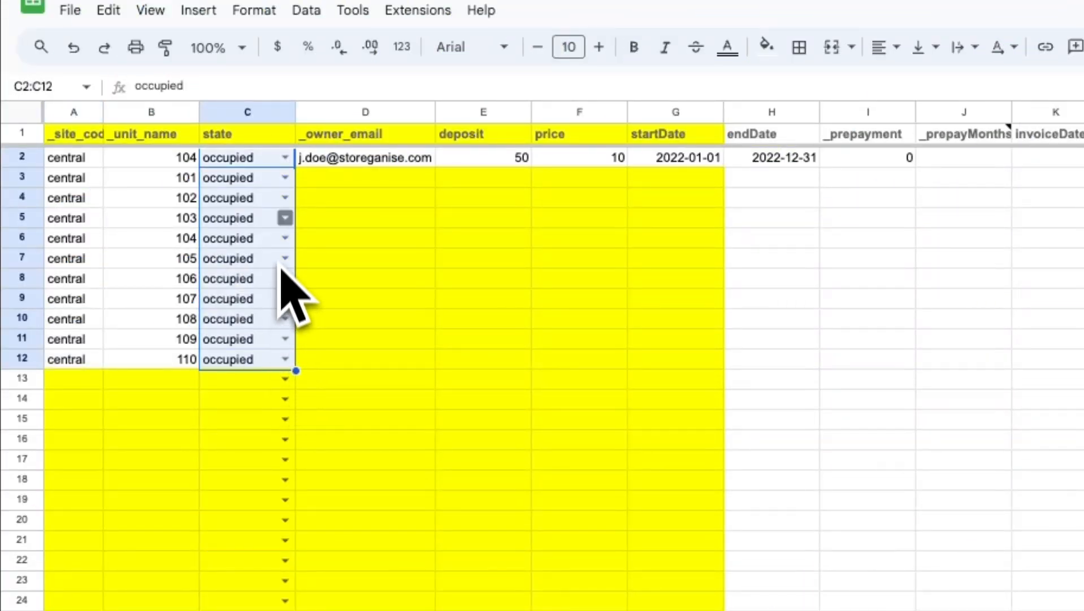
left_click(285, 217)
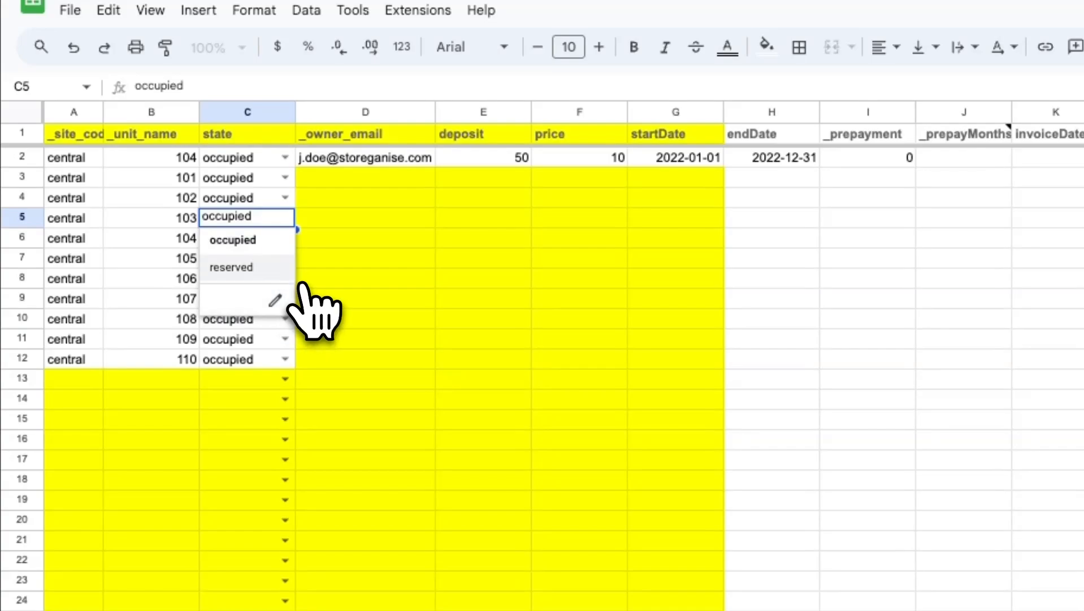
left_click(284, 269)
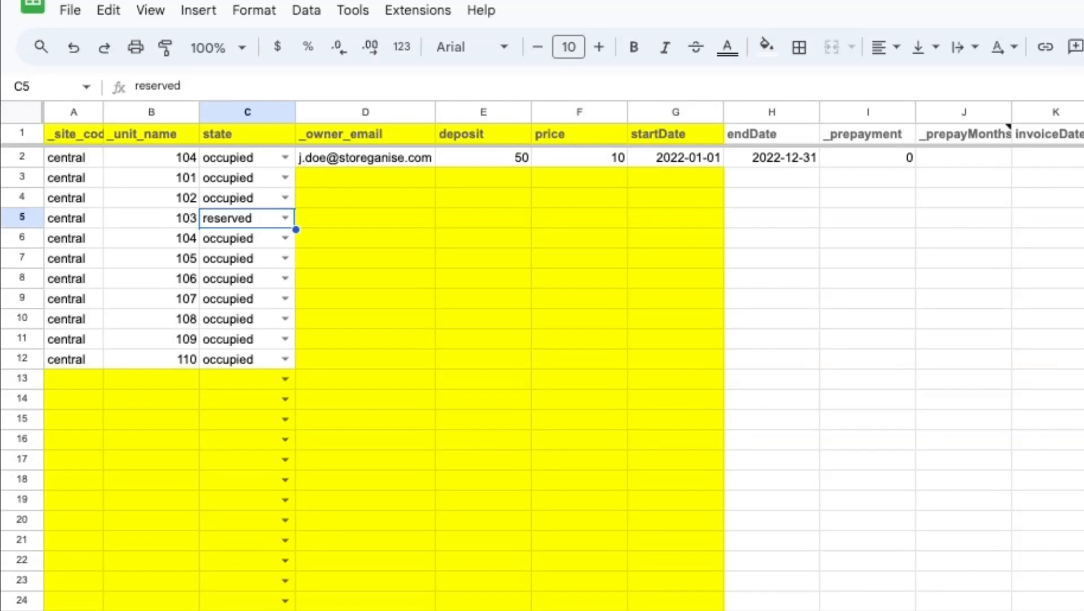
left_click(396, 179)
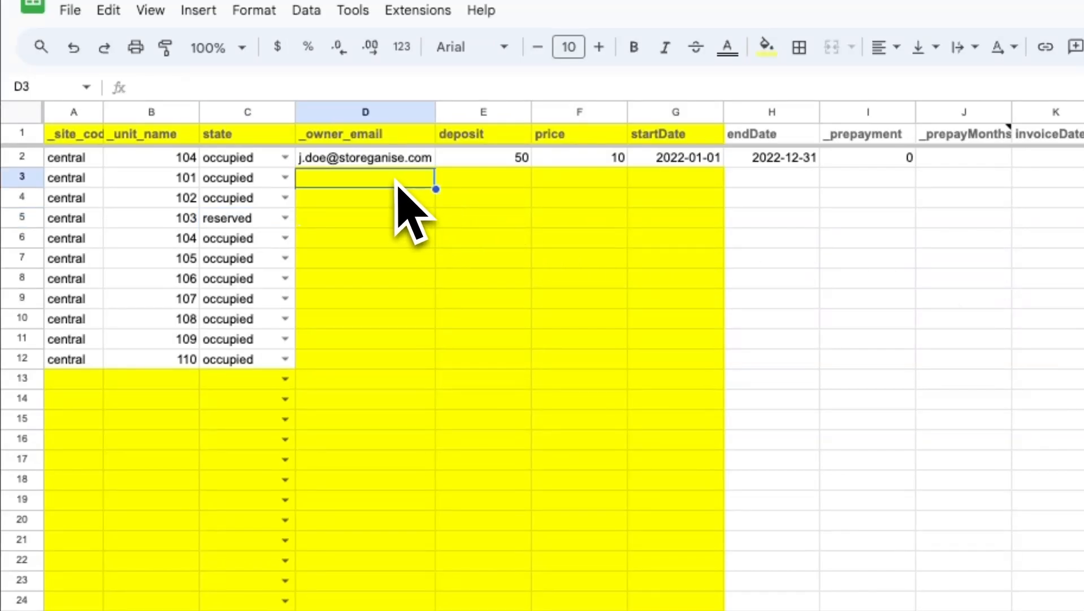
key("ctrl+v")
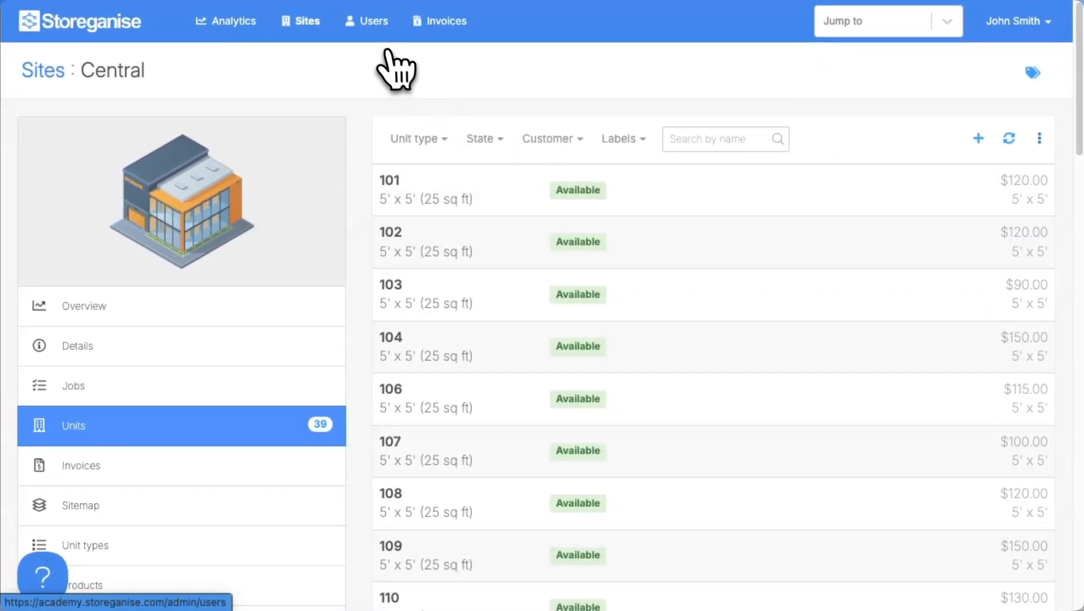
- Export the users list with only the firstName, lastName and email columns
left_click(371, 33)
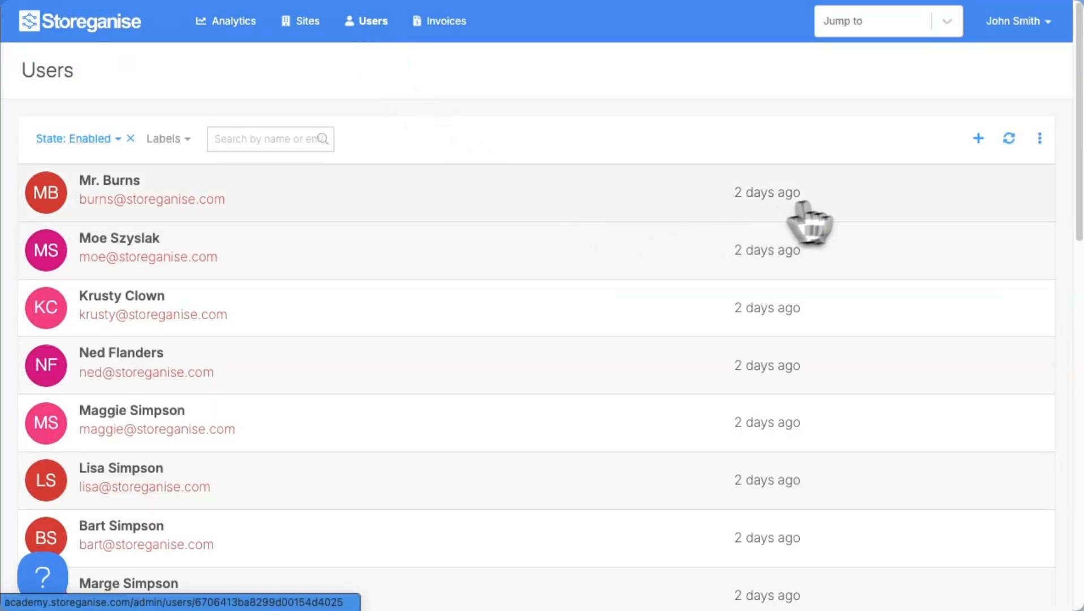
left_click(1040, 138)
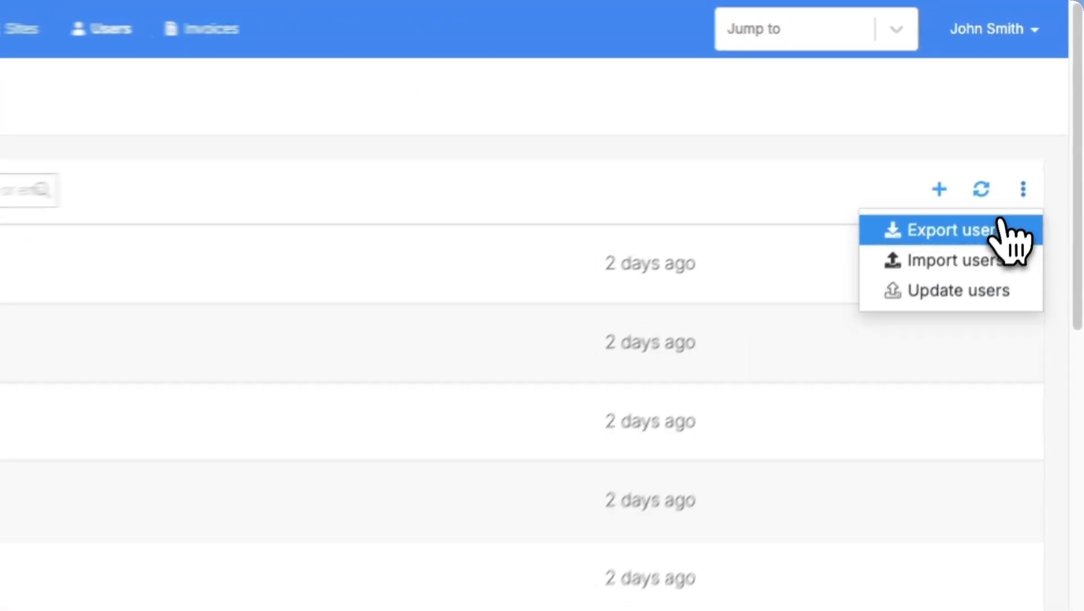
left_click(1004, 229)
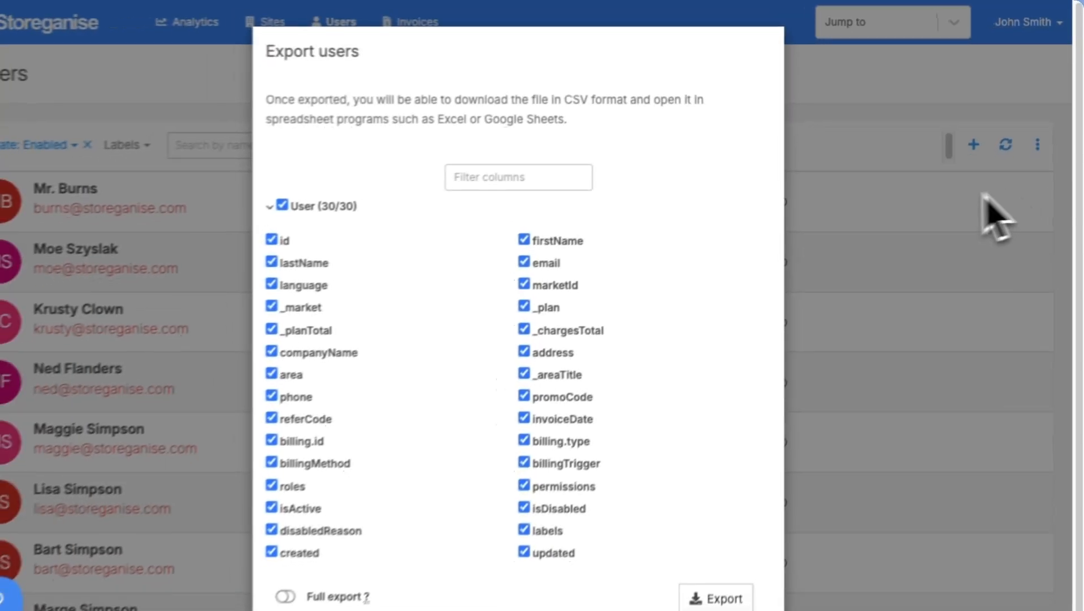
left_click(43, 269)
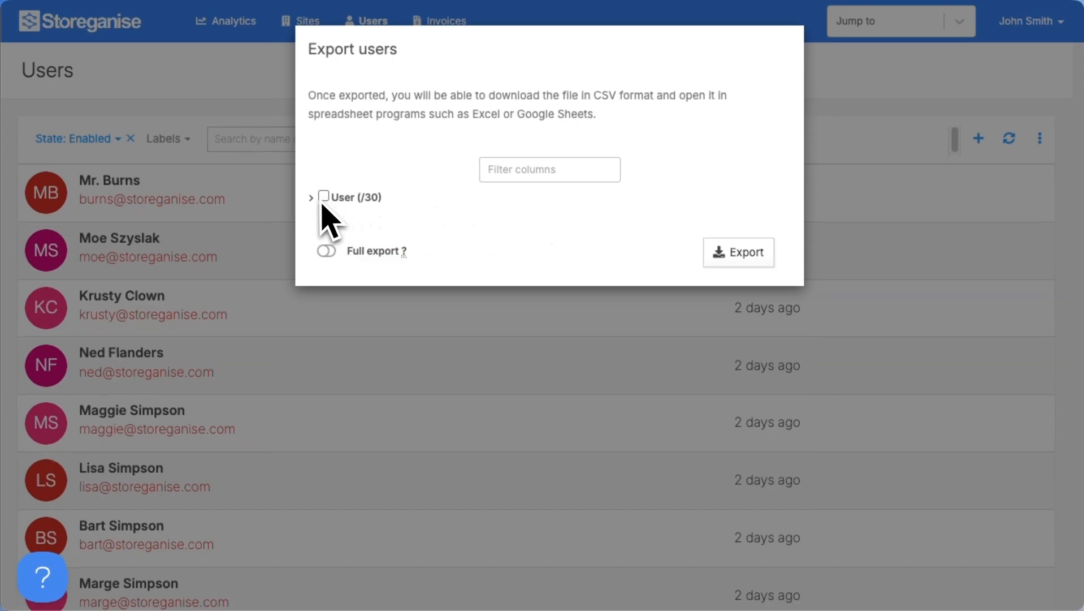
left_click(312, 199)
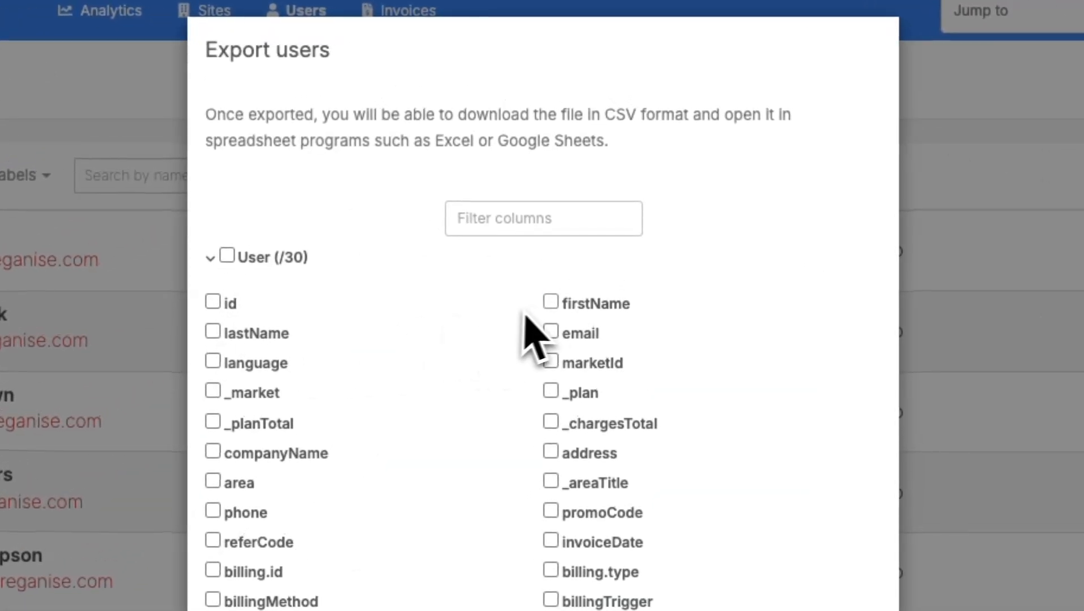
left_click(551, 301)
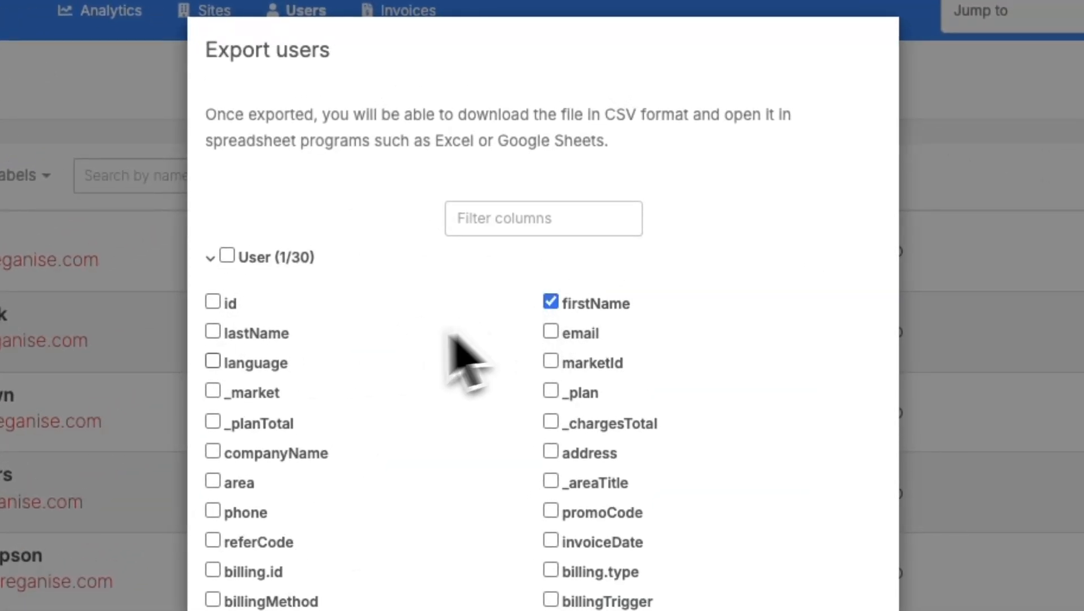
left_click(213, 330)
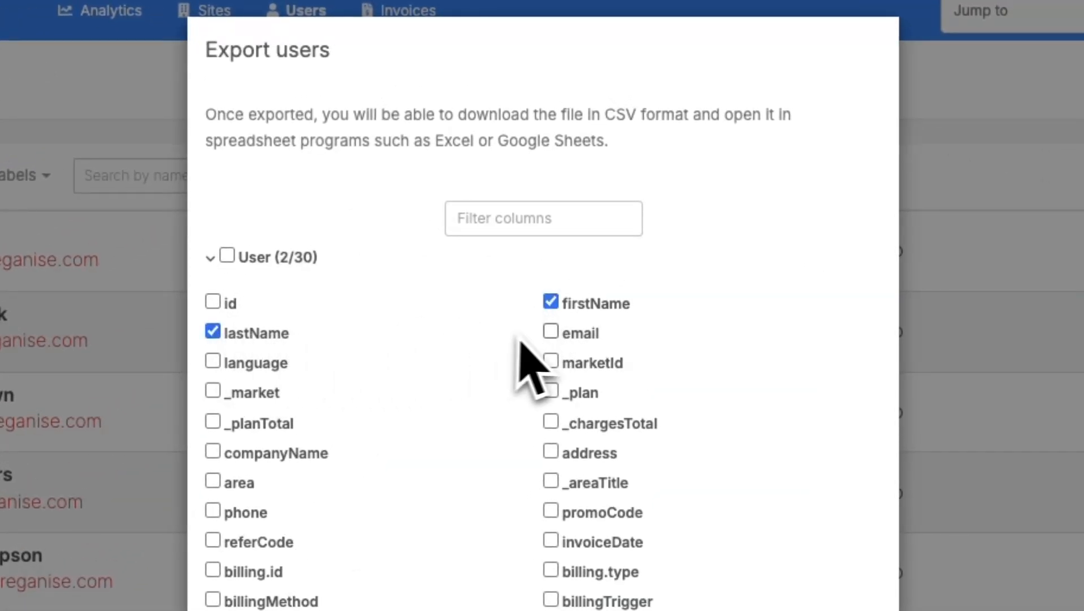
left_click(551, 332)
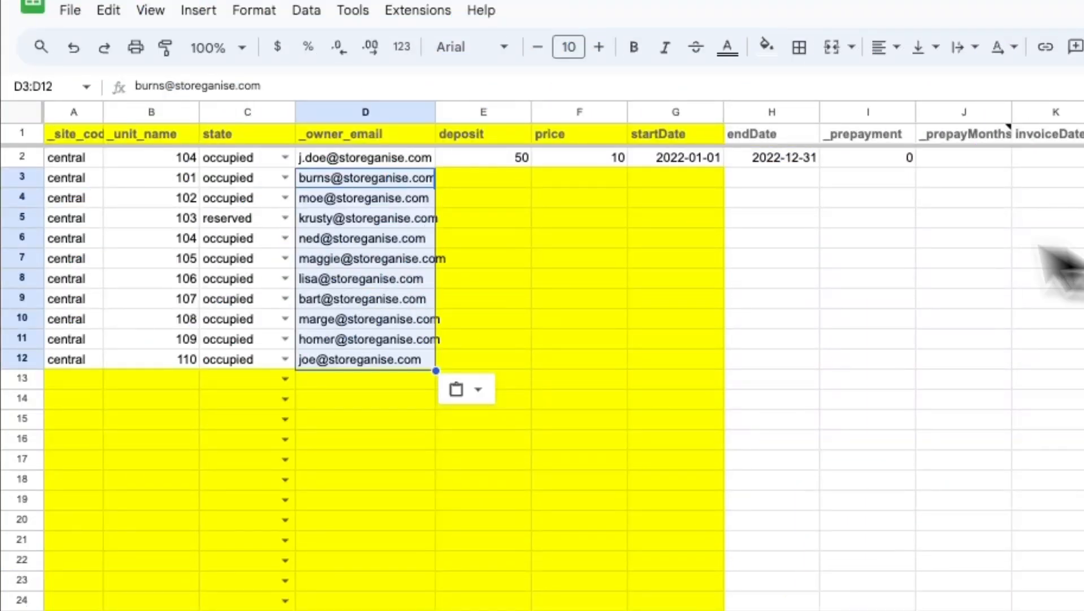
- Paste deposits into E3:E12, and prices with start dates into F3:G12
left_click(514, 179)
key("ctrl+v")
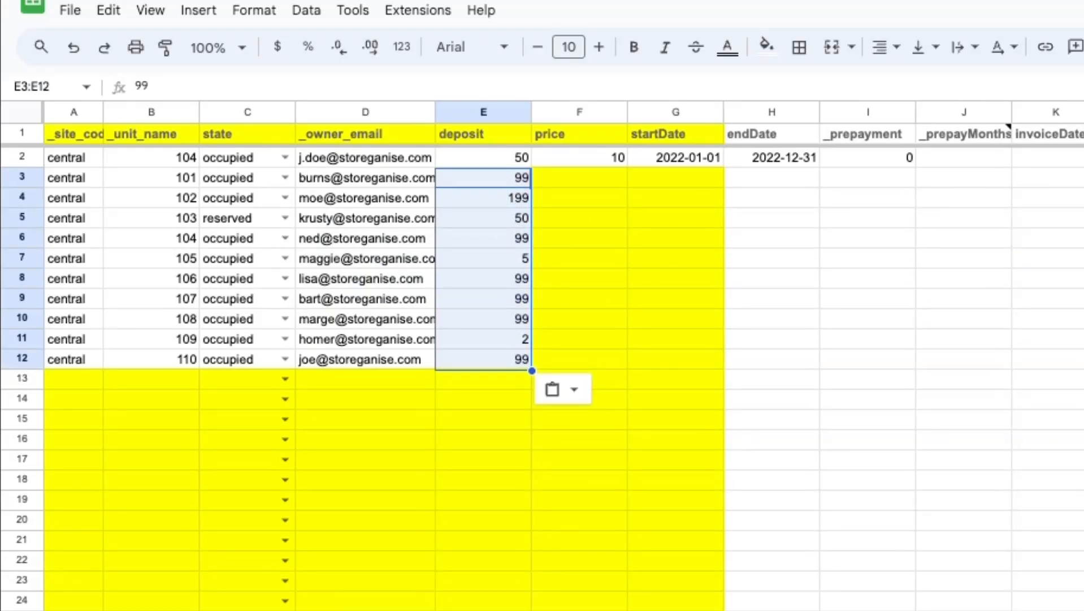
left_click(594, 183)
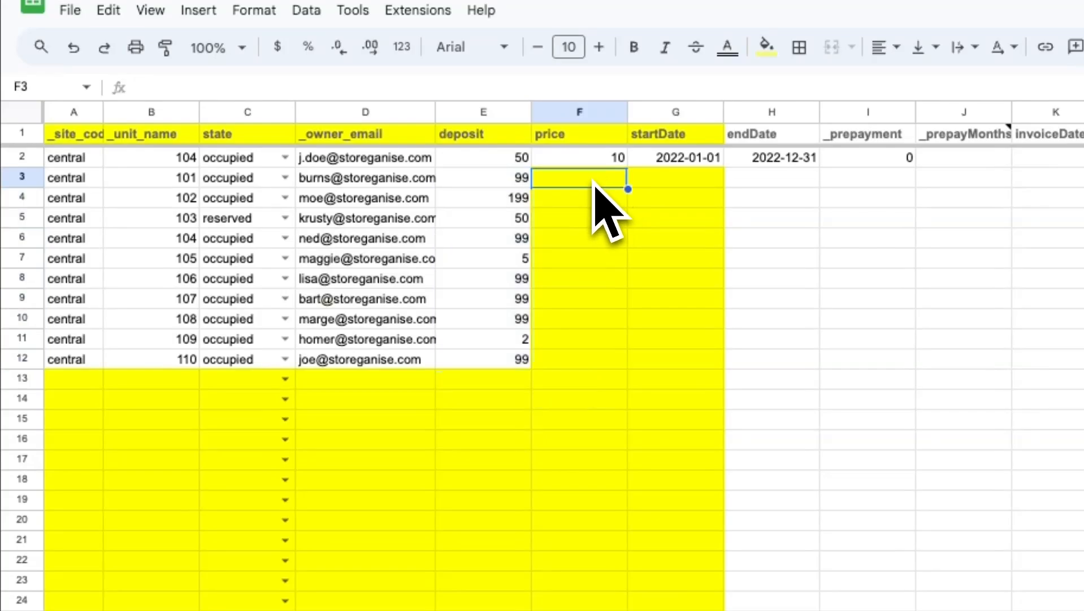
key("ctrl+v")
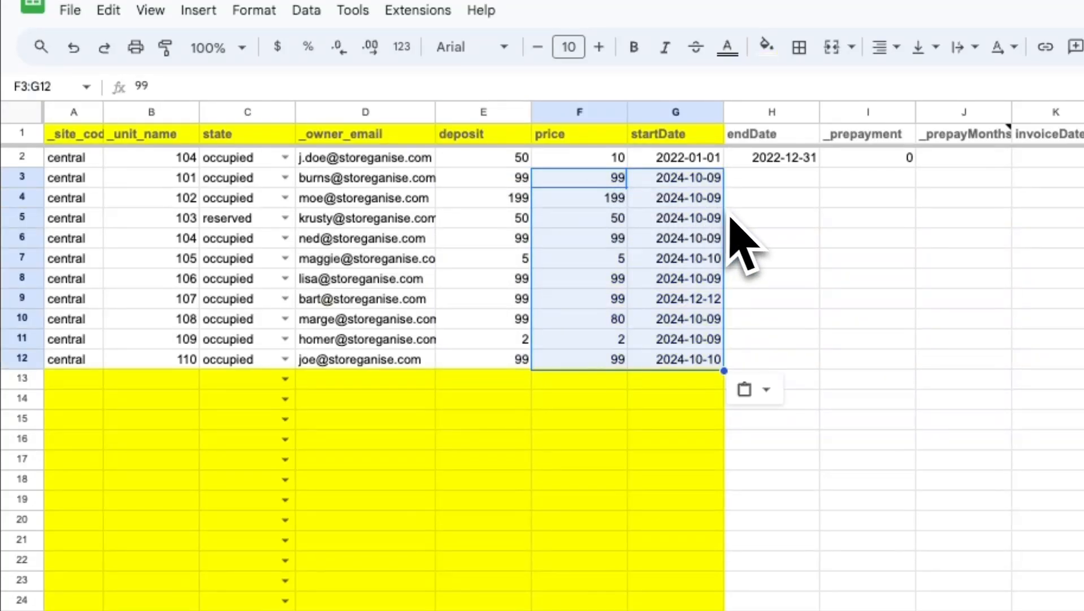
left_click(871, 223)
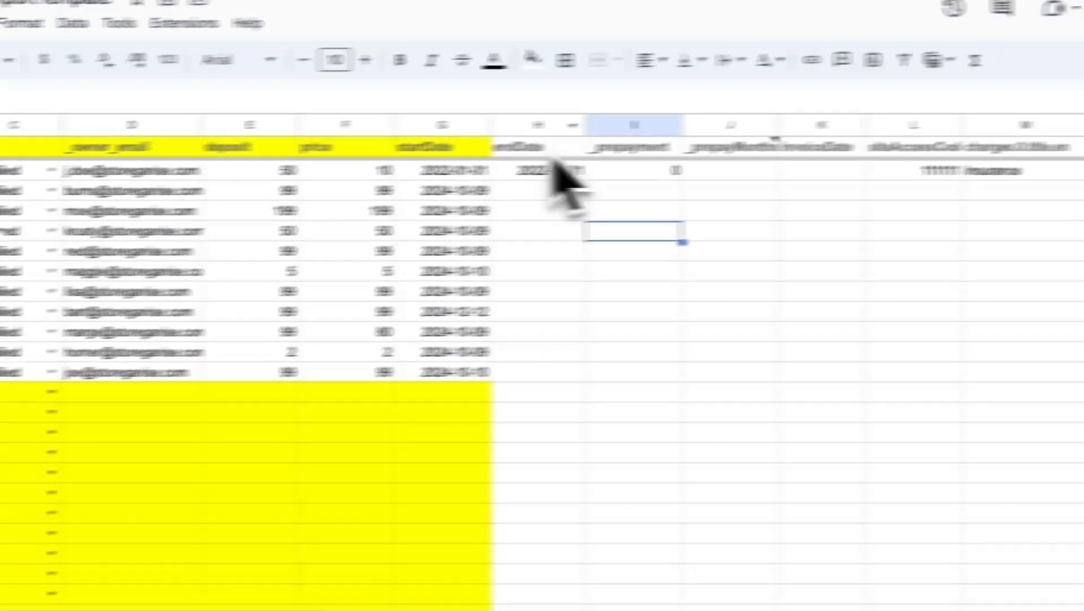
- Review the endDate and invoiceDate columns, then download the sheet as CSV
left_click(772, 112)
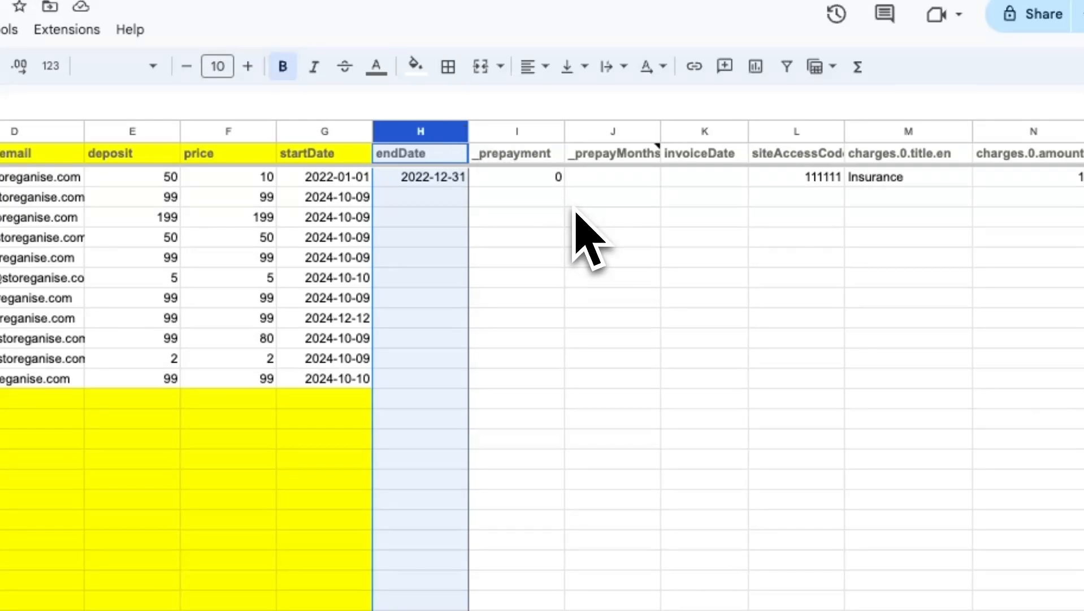
left_click(705, 134)
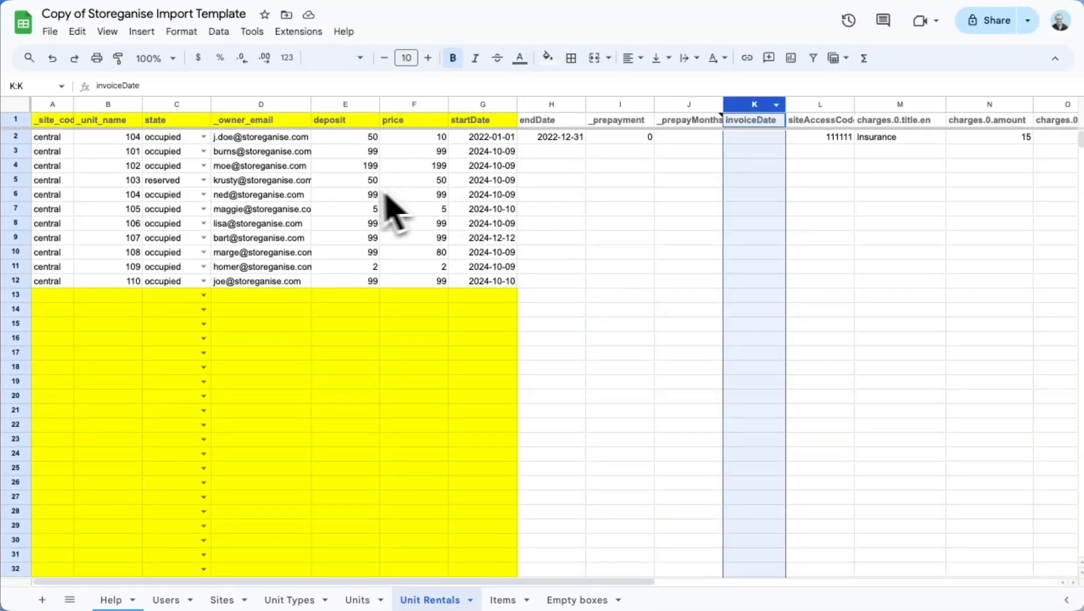
left_click(51, 33)
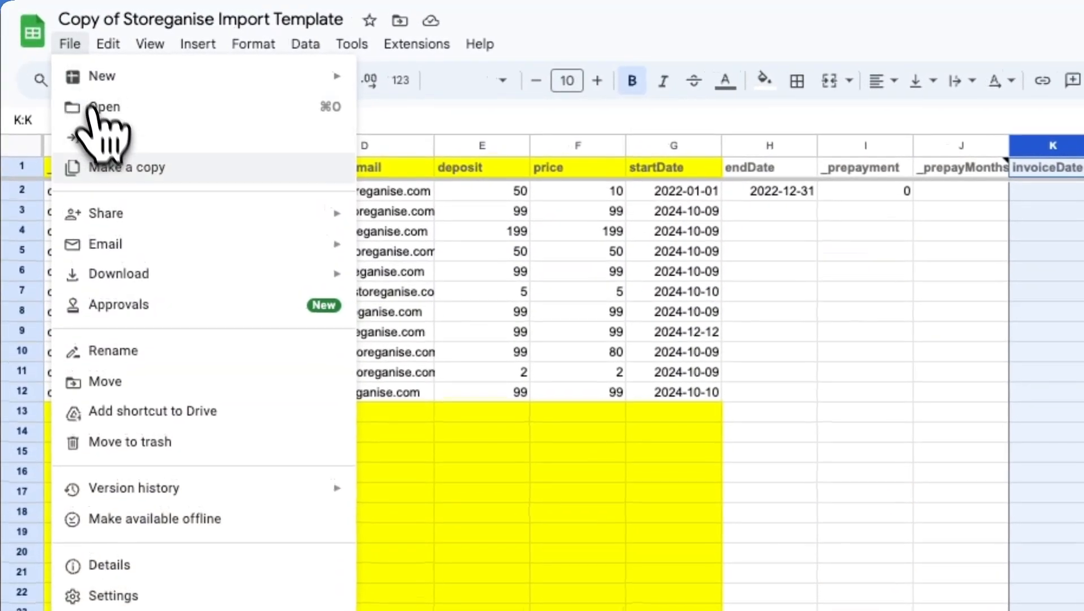
mouse_move(215, 264)
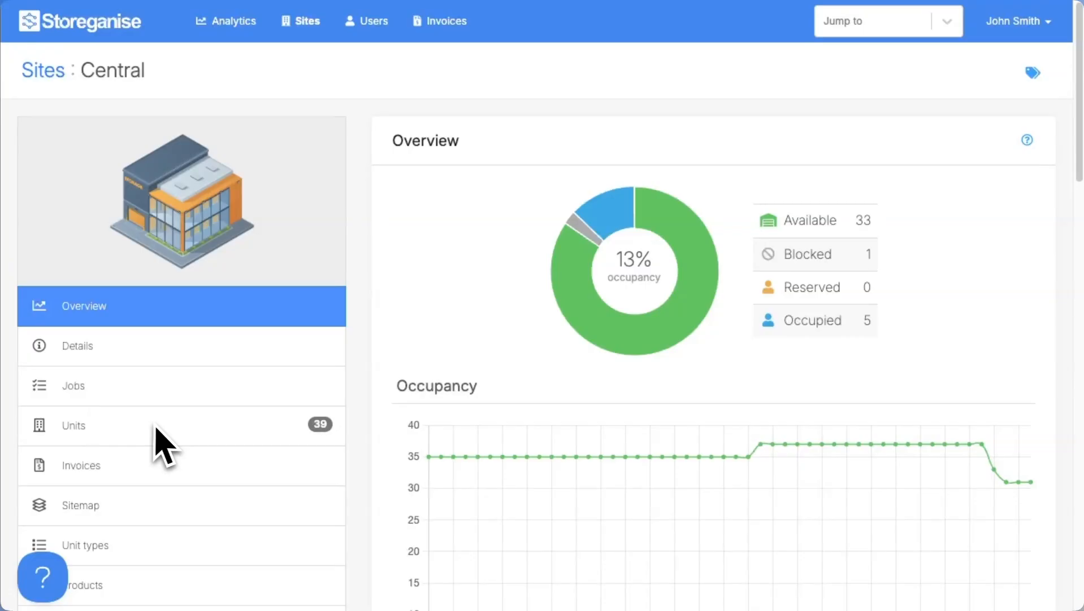
- Choose the downloaded Unit Rentals CSV for Central's Import unit rentals
left_click(192, 440)
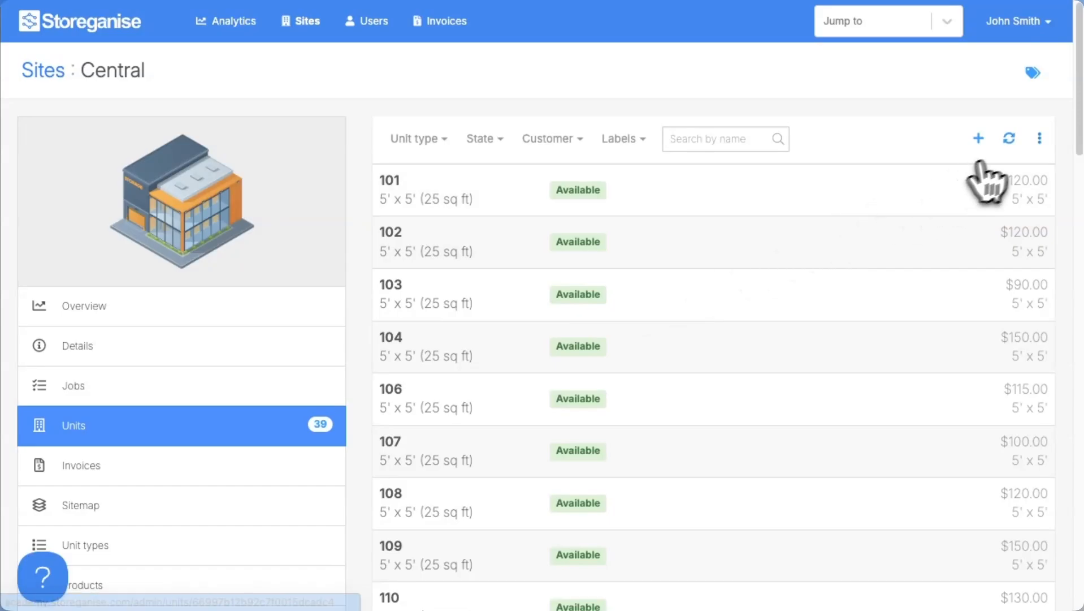
left_click(1039, 138)
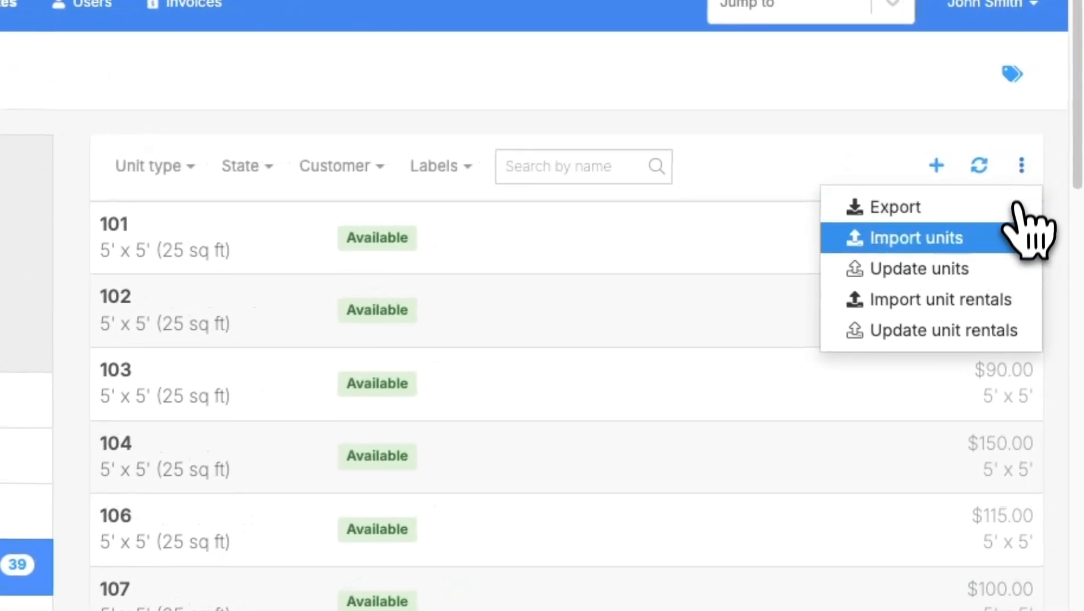
left_click(1006, 293)
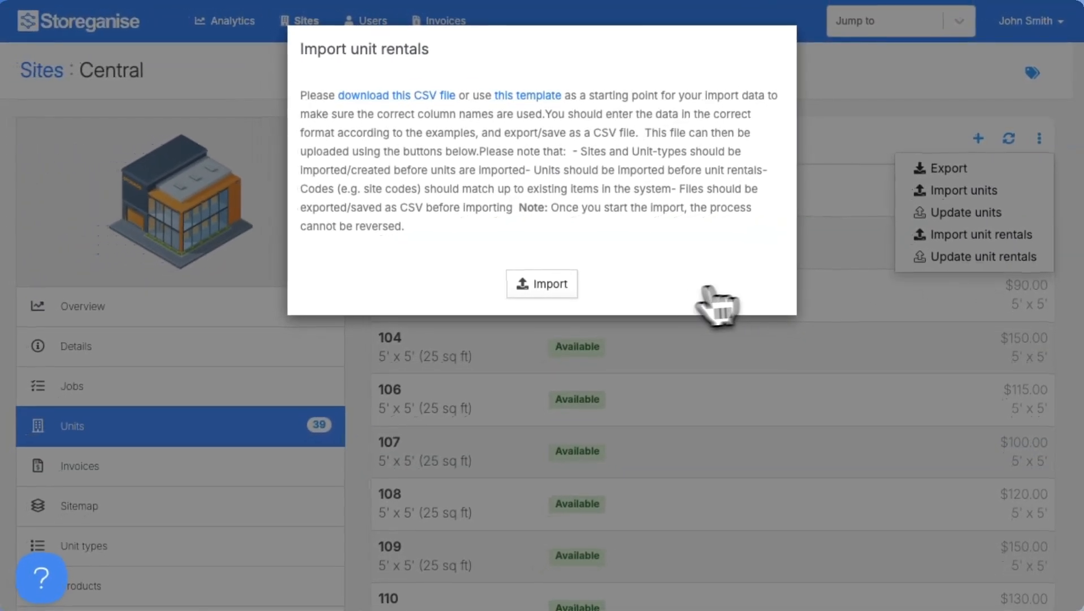
left_click(551, 288)
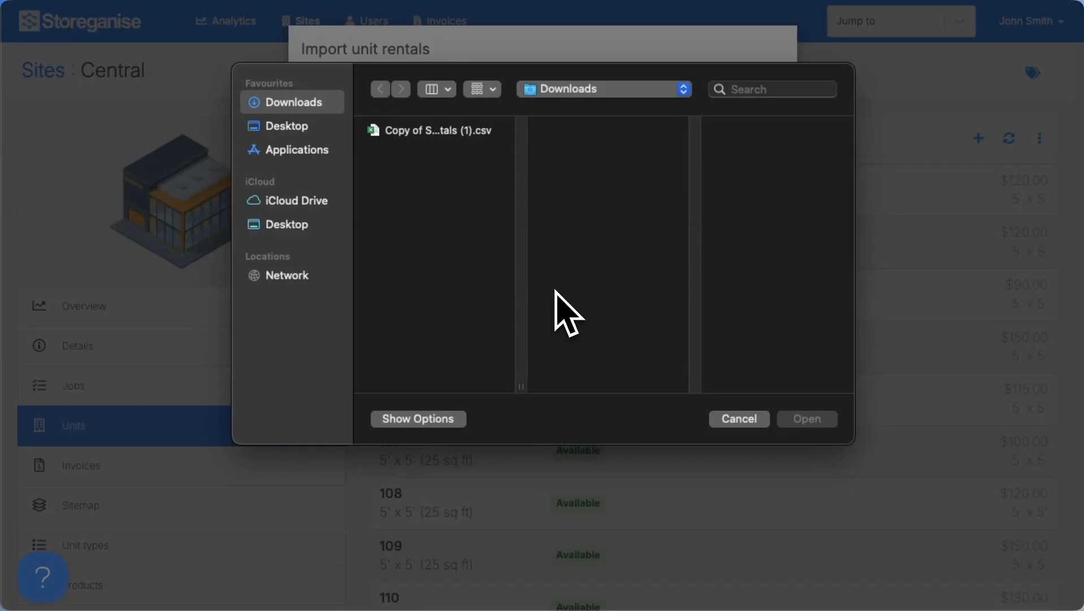
left_click(467, 136)
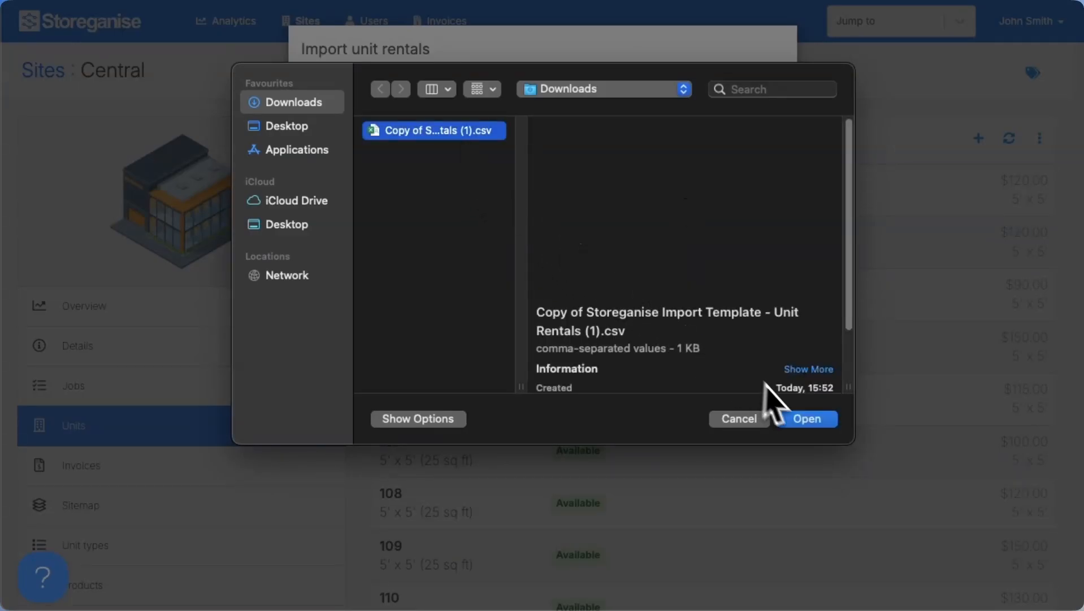
left_click(807, 418)
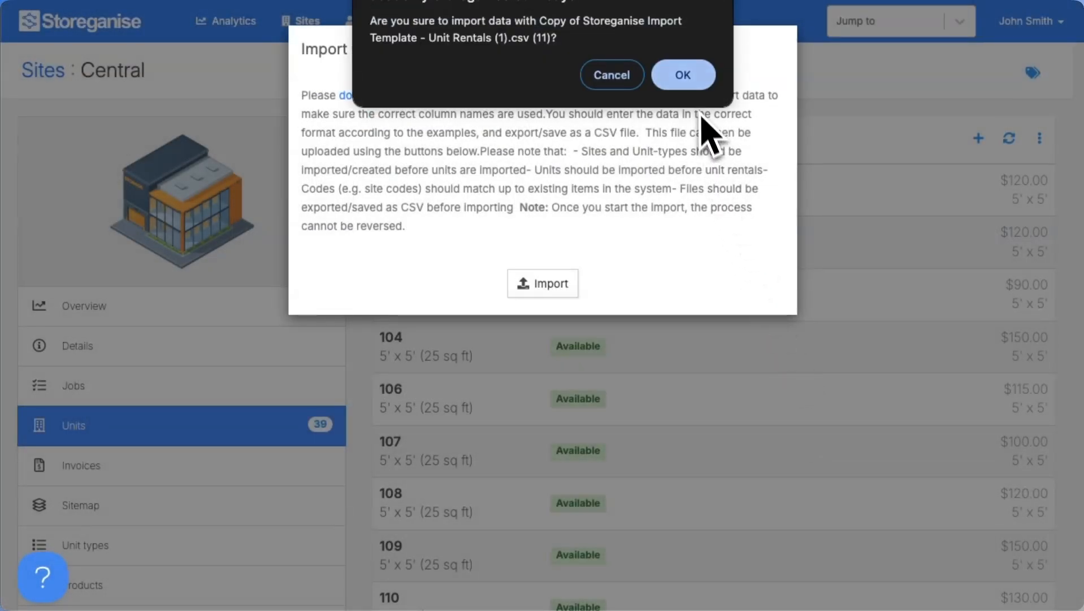
- Run the Central rentals import (9 of 11 rows succeed), download the errors report, and close the dialog
left_click(693, 81)
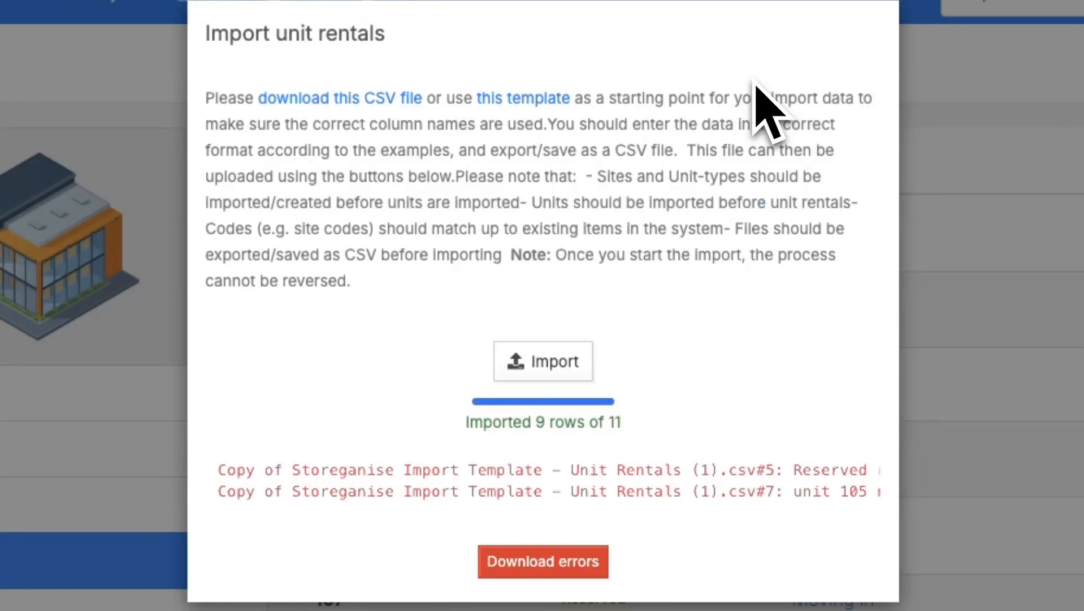
left_click(540, 563)
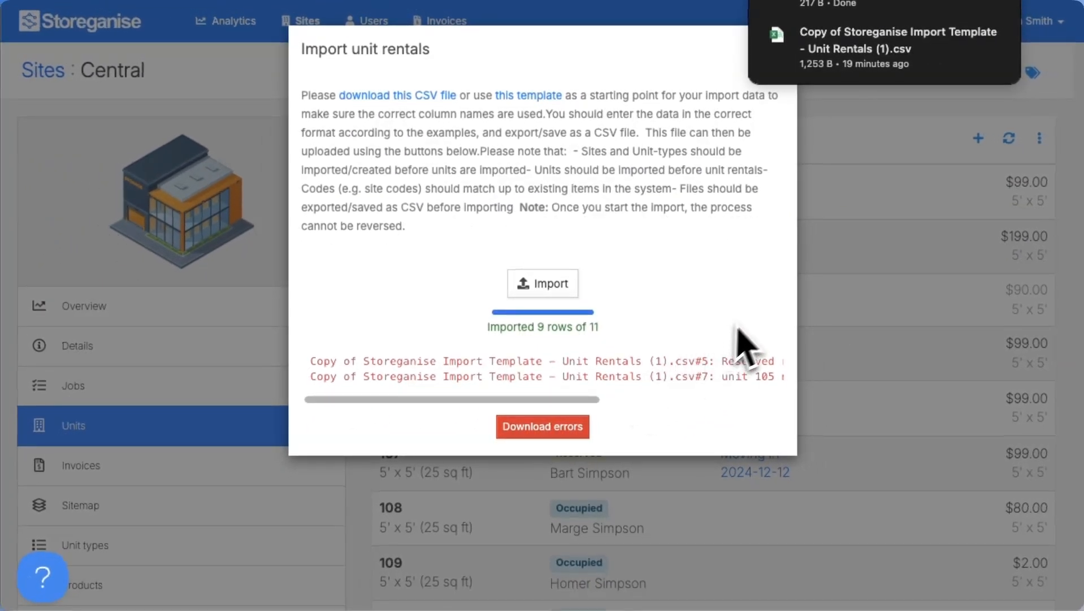
left_click(812, 291)
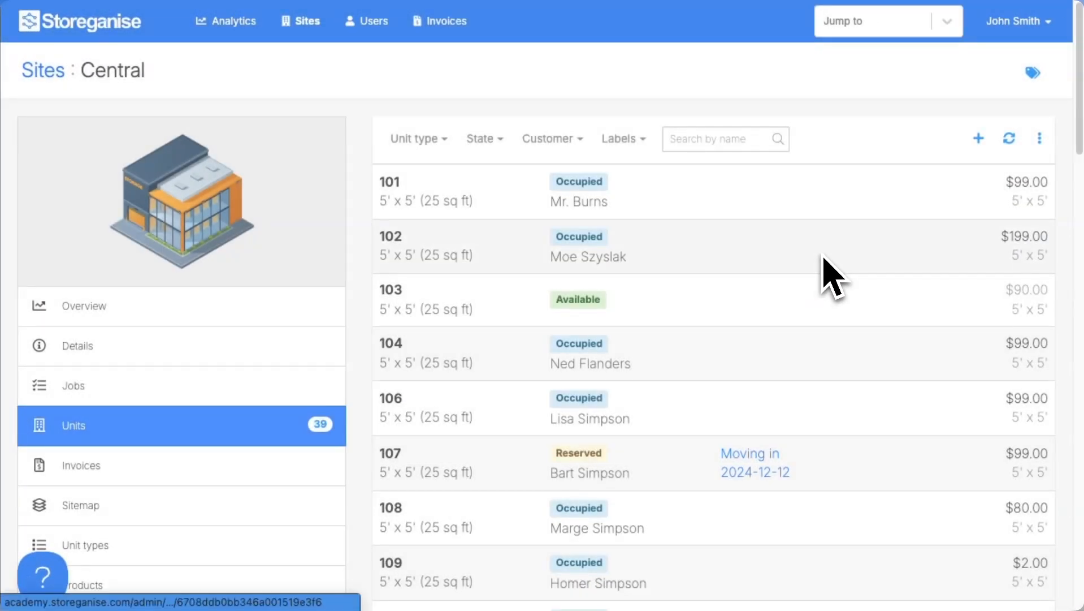
- Open unit 101 to verify its $99.00 rent, $99.00 deposit and invoice date 9
scroll(1079, 138, "down", 3)
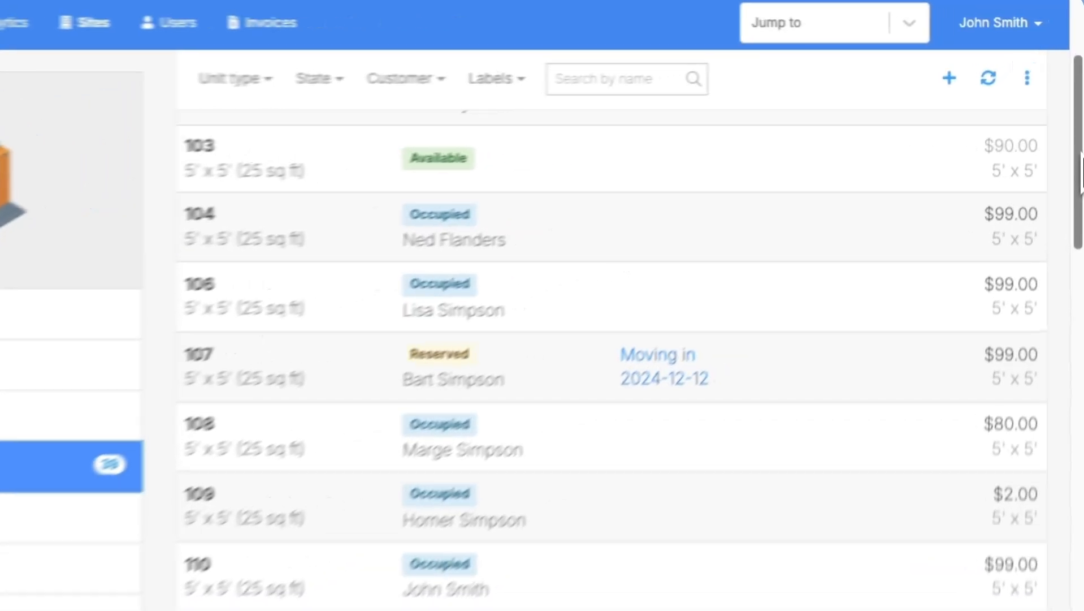
scroll(1081, 164, "up", 3)
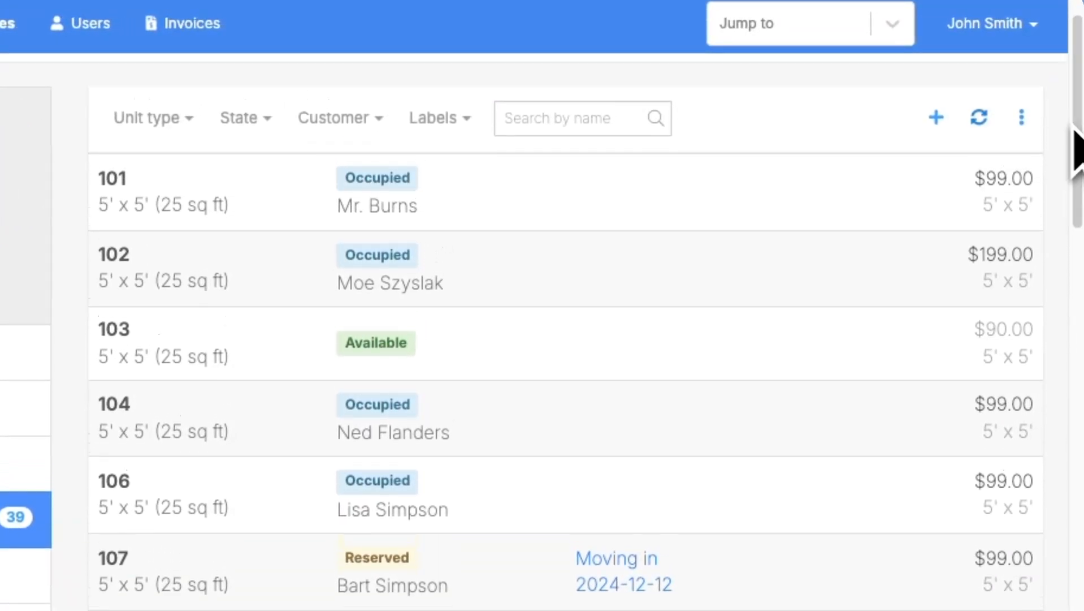
left_click(786, 206)
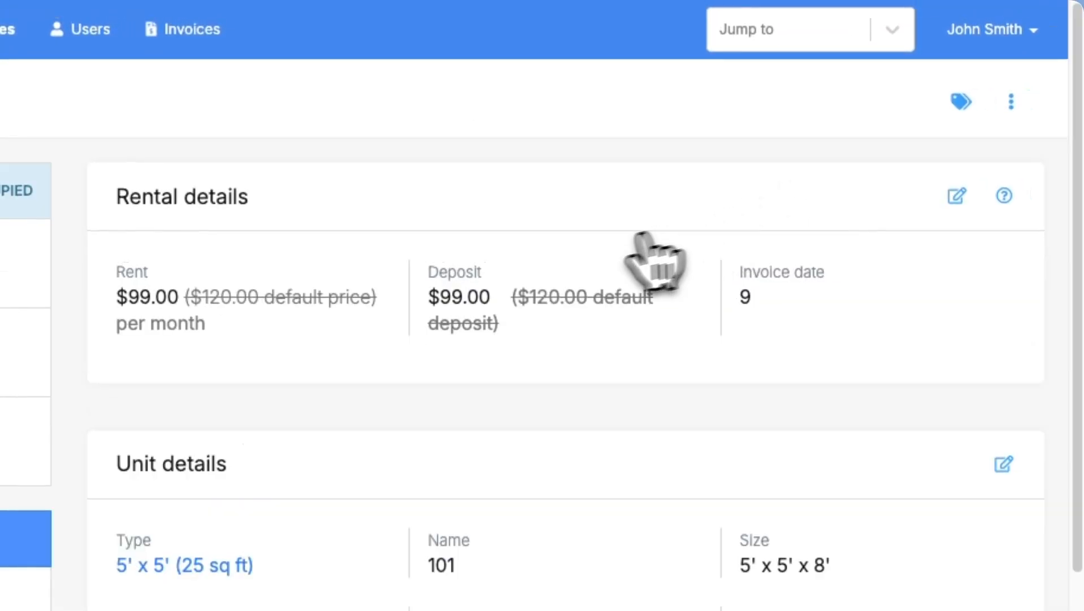
scroll(333, 452, "down", 1)
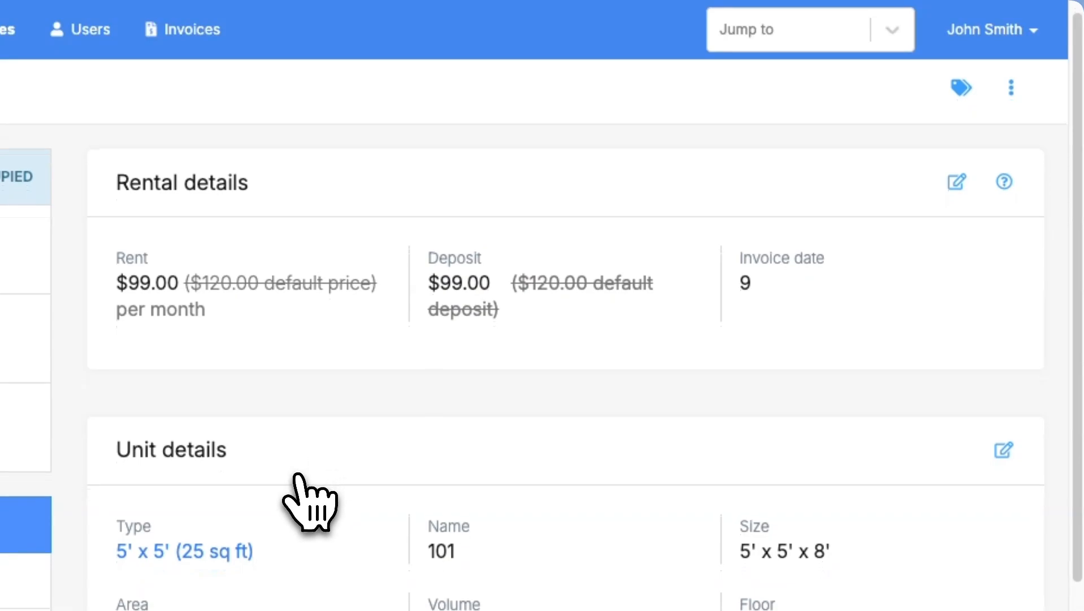
scroll(310, 503, "up", 1)
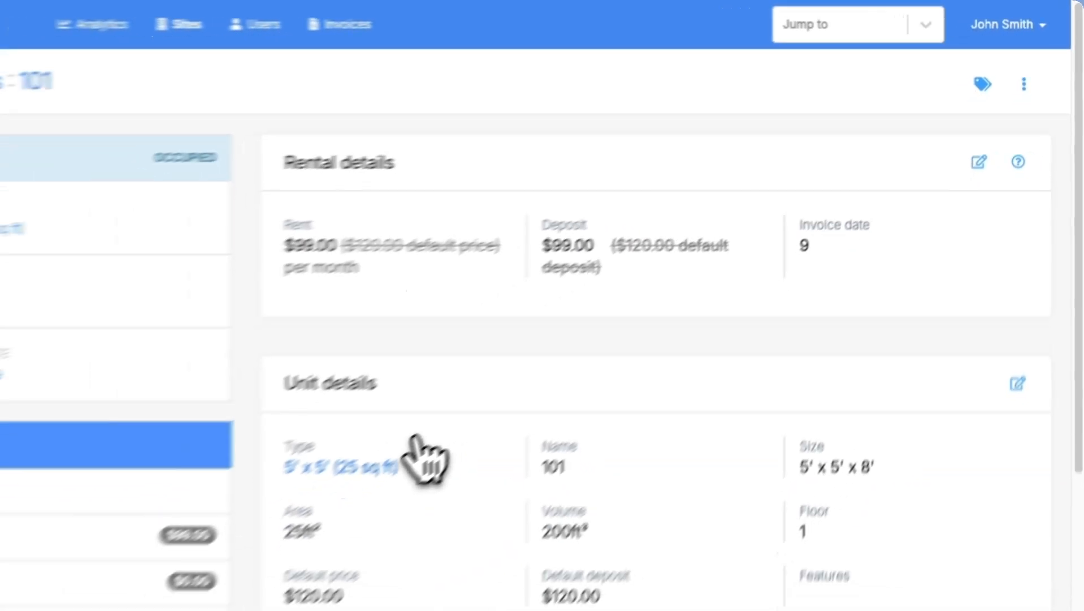